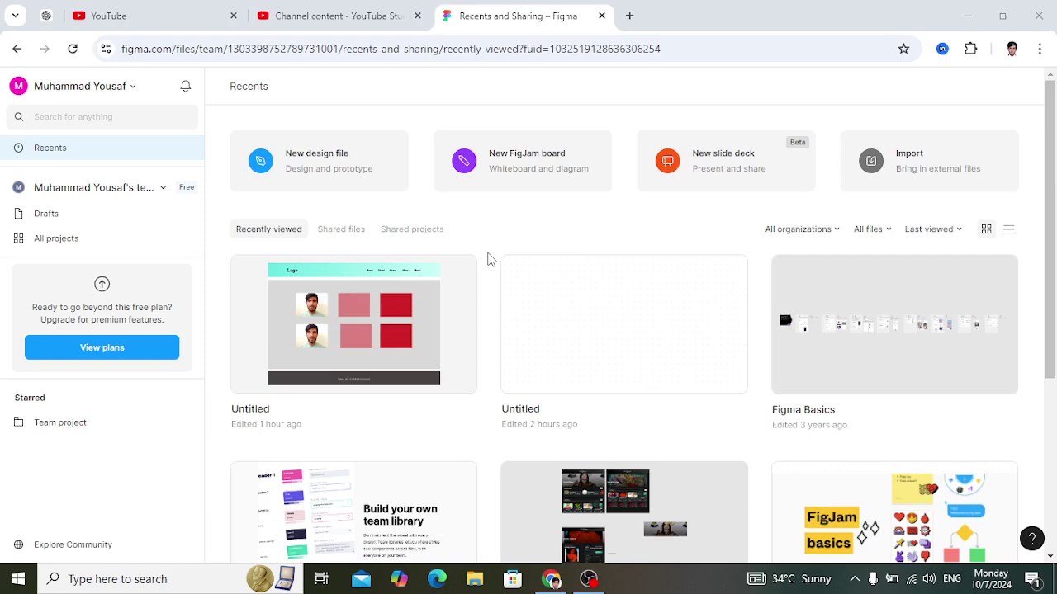
Start a new blank design file.
scroll(488, 259, "down", 2)
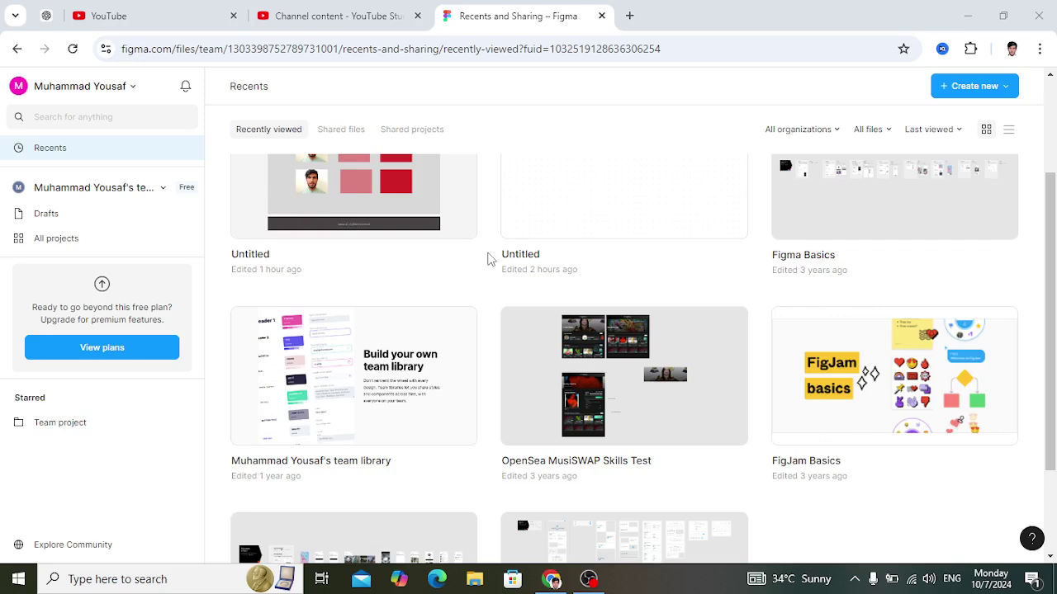
scroll(487, 259, "up", 2)
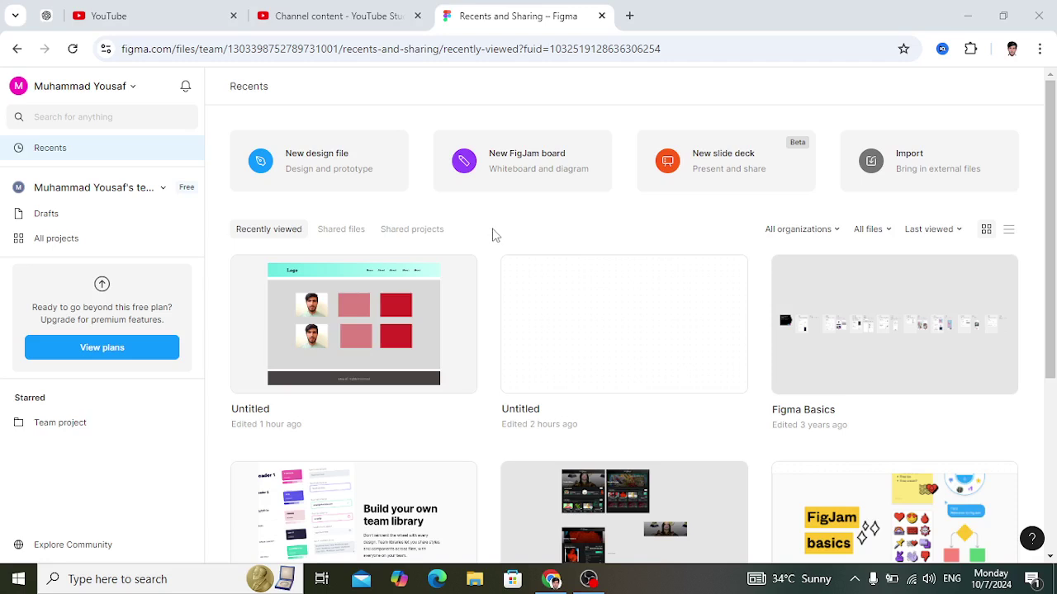
left_click(338, 170)
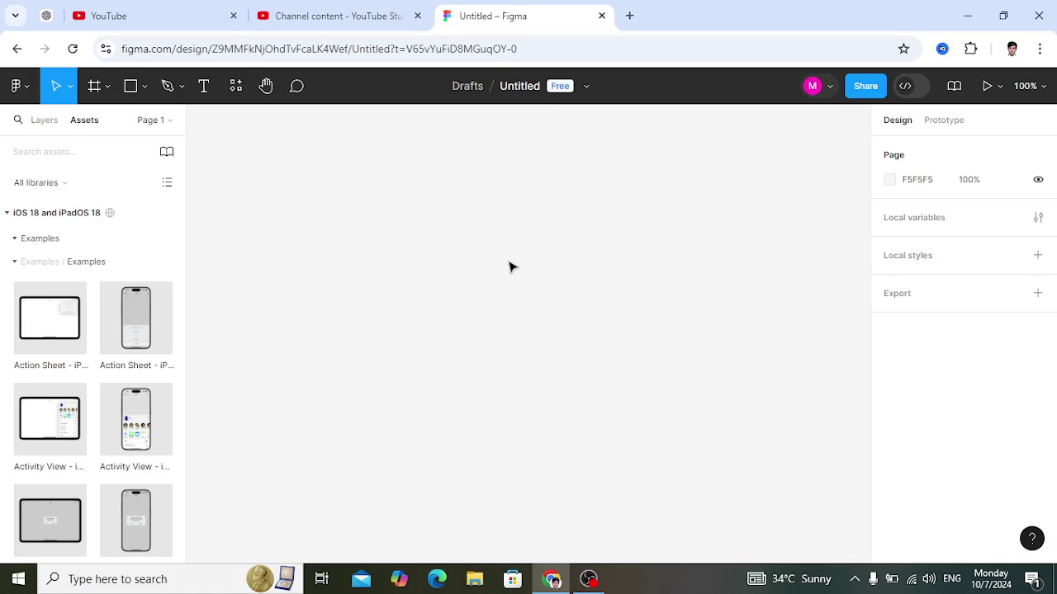
Add a Desktop 1440×1024 frame from the Frame tool's size presets.
left_click(107, 97)
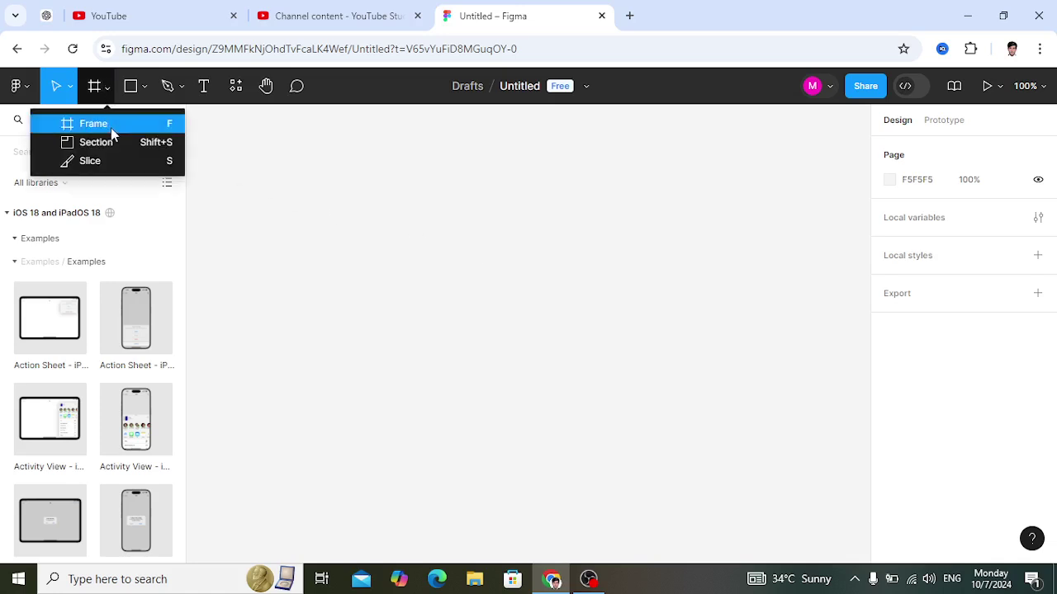
left_click(112, 123)
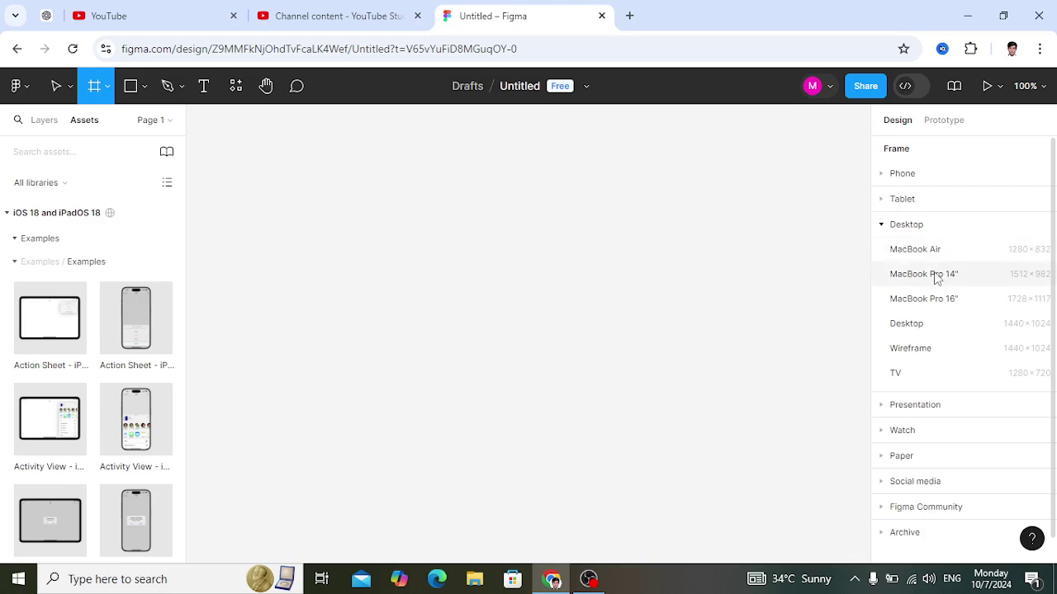
left_click(891, 232)
left_click(887, 229)
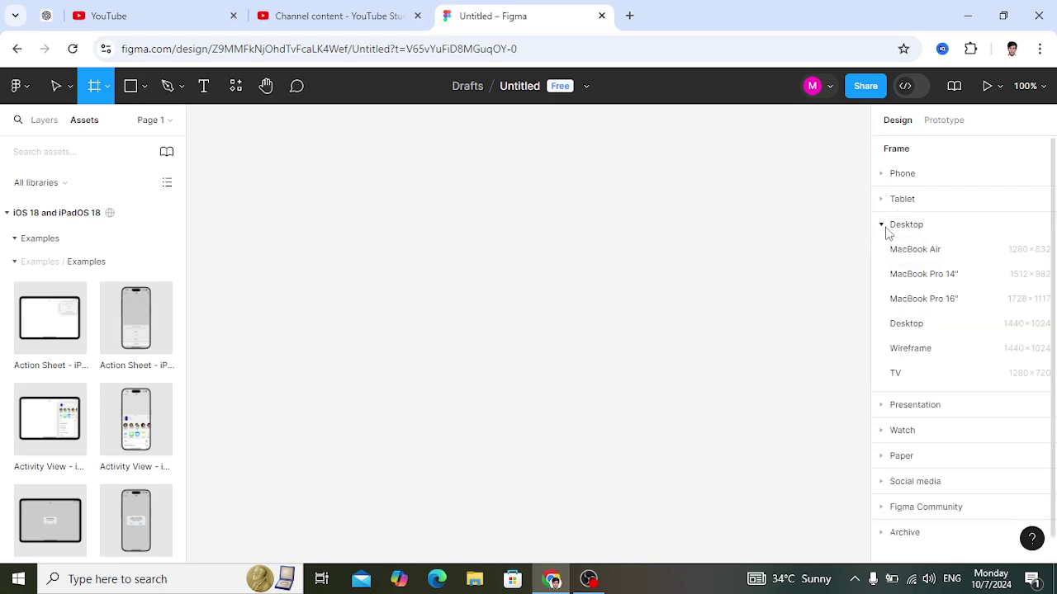
left_click(912, 325)
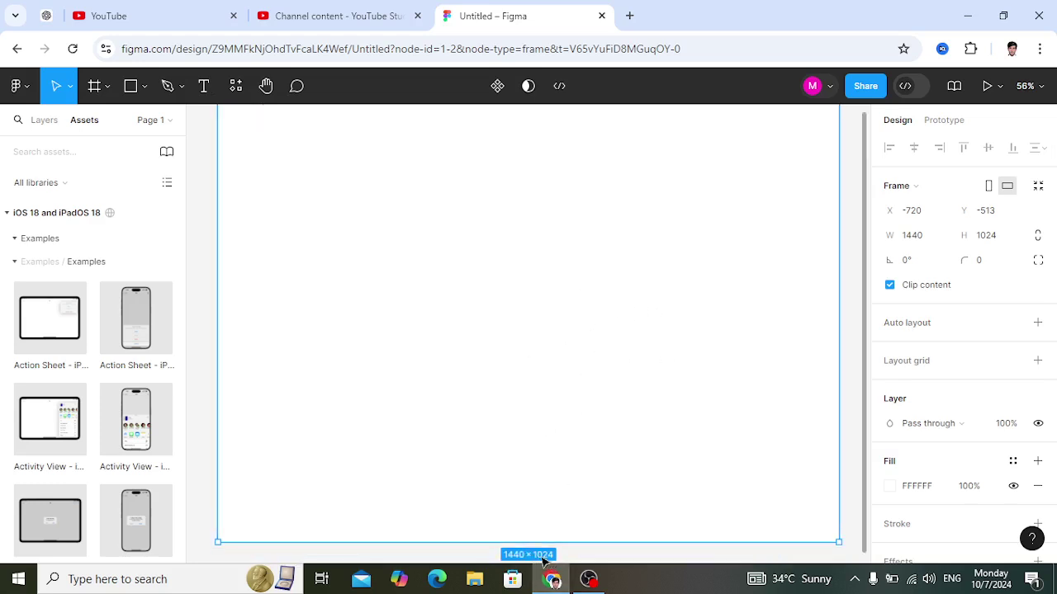
Drag the frame's bottom edge until the Desktop frame reads 1440 × 999.
scroll(569, 469, "up", 2)
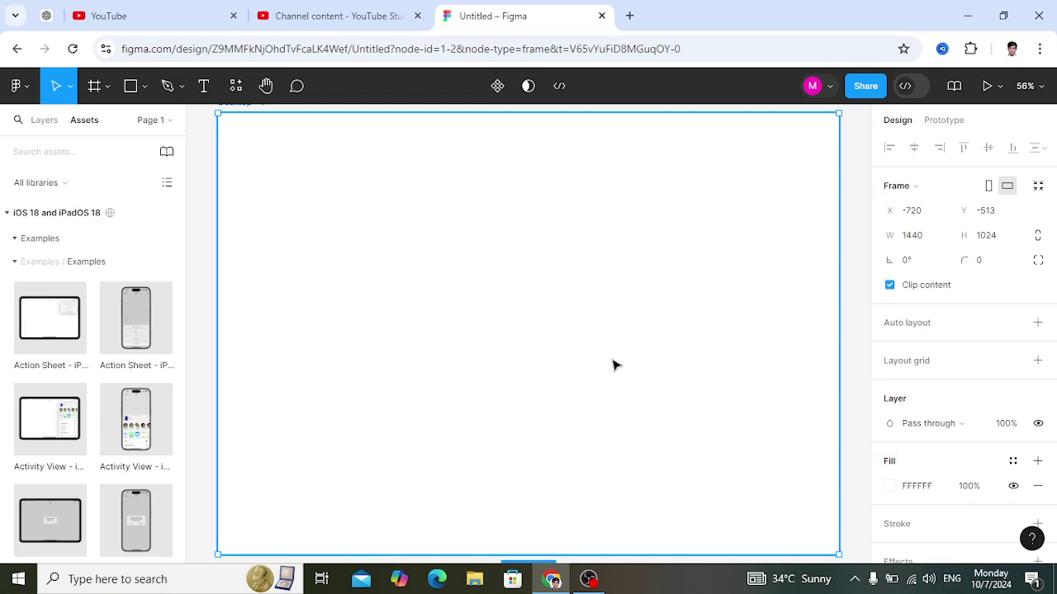
scroll(629, 378, "down", 1)
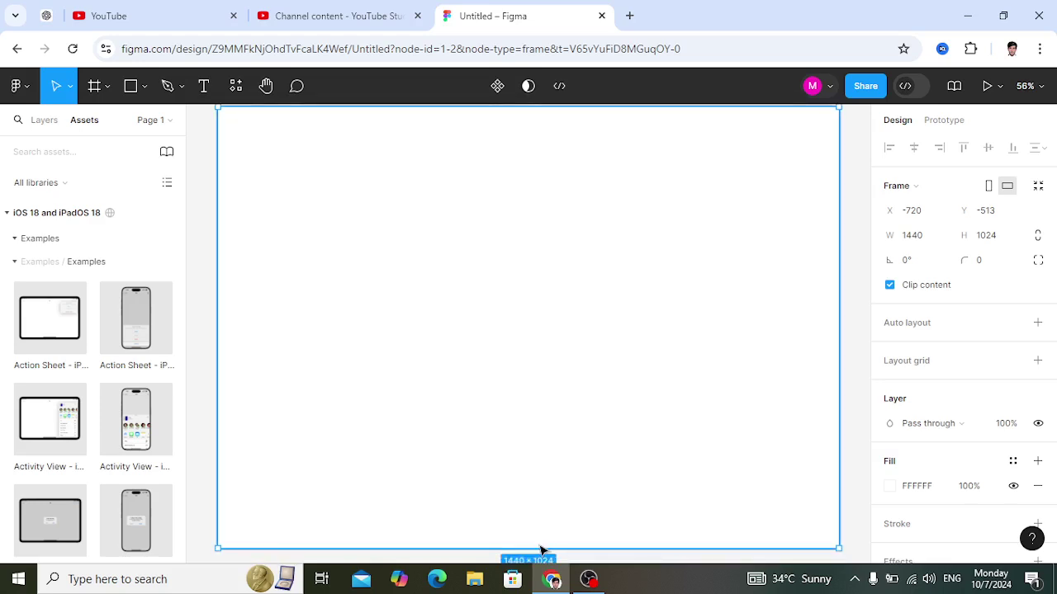
left_click_drag(539, 547, 546, 419)
scroll(595, 397, "up", 2)
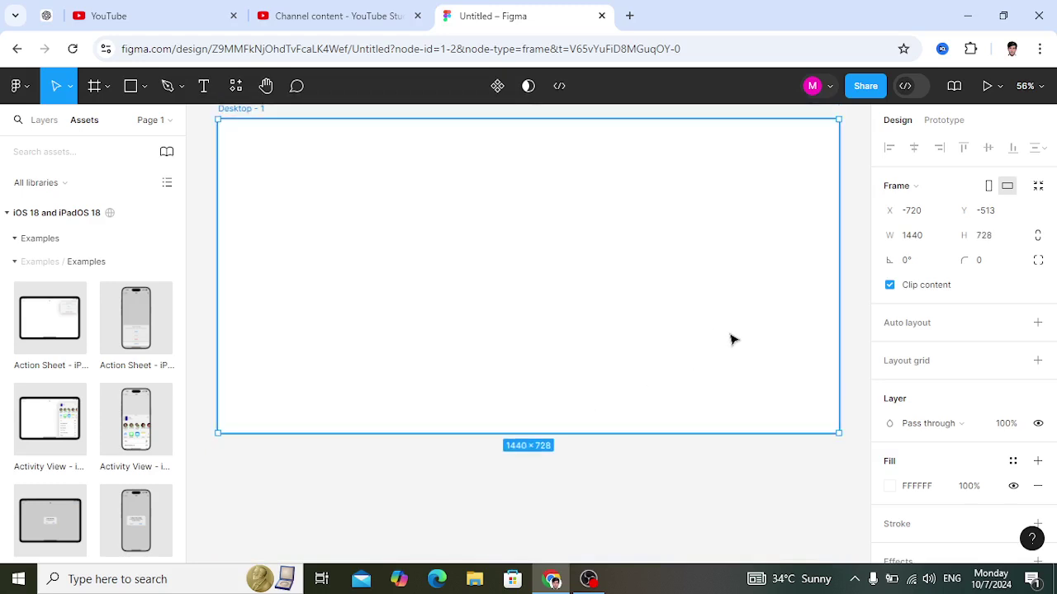
left_click_drag(567, 442, 566, 552)
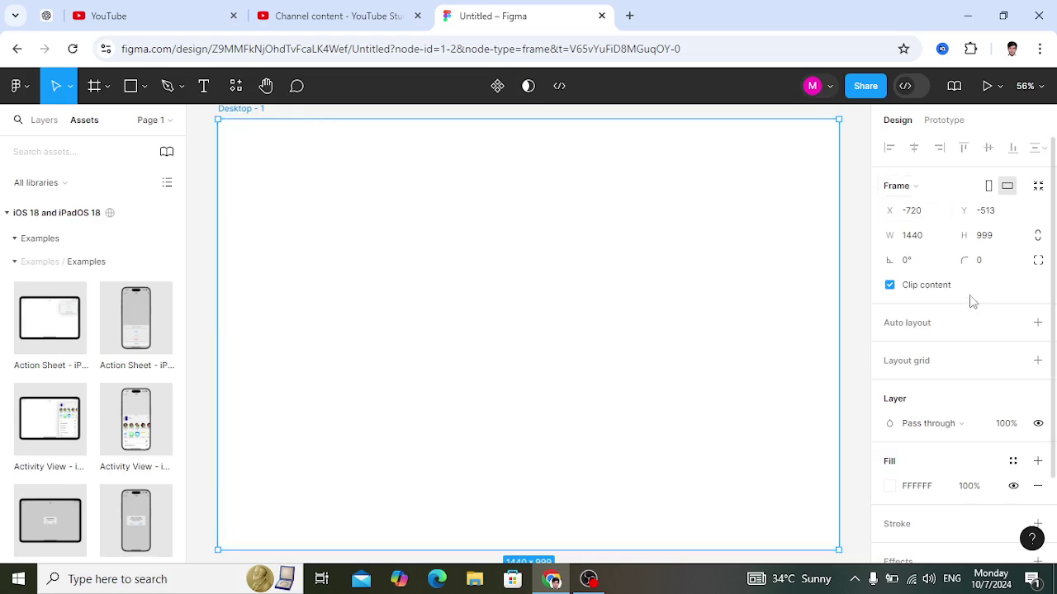
scroll(956, 291, "down", 2)
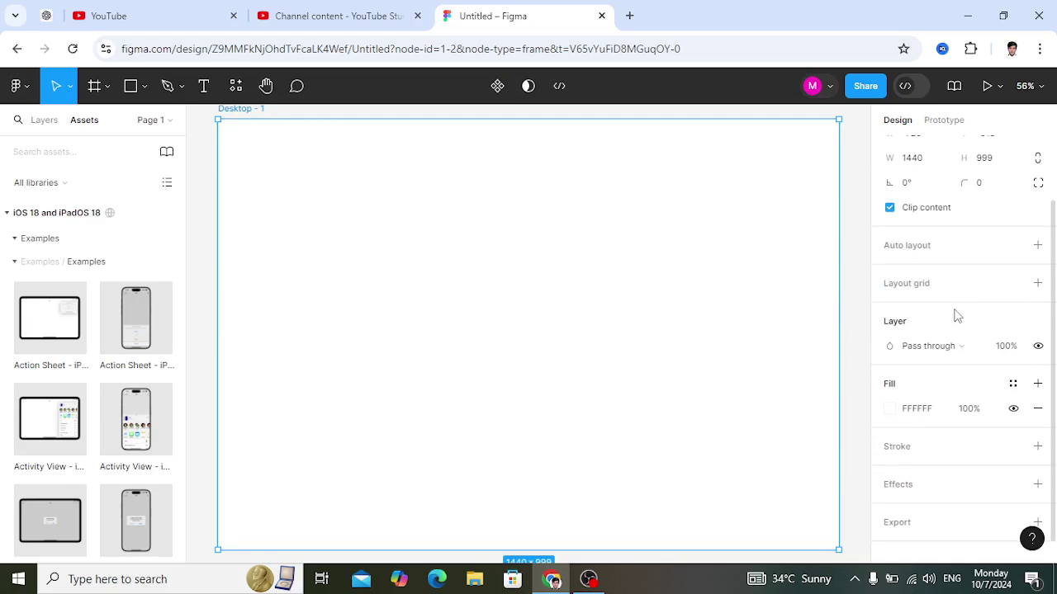
scroll(955, 315, "up", 2)
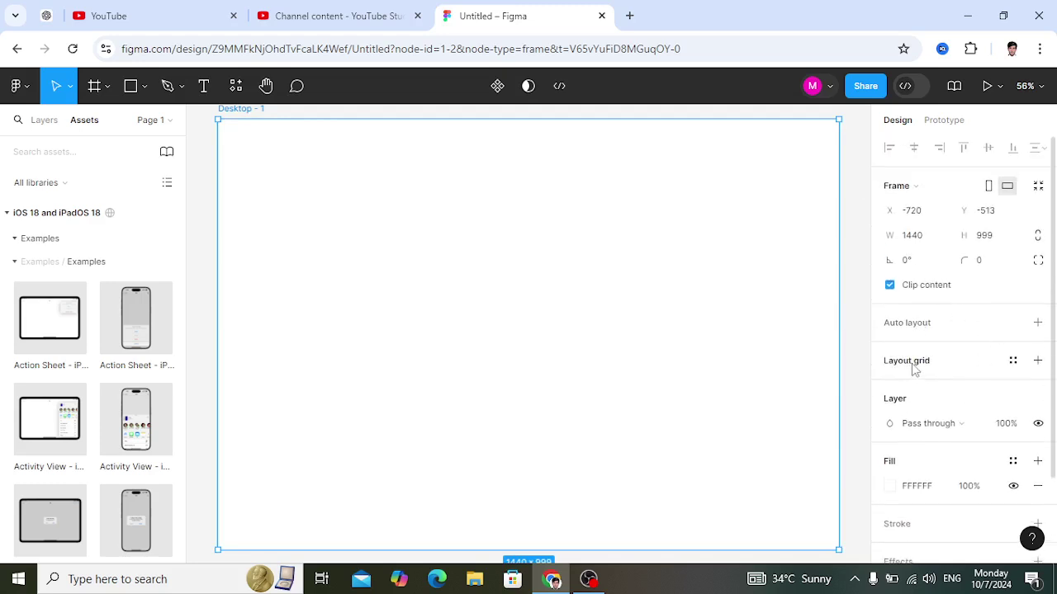
Add a Columns layout grid: count 12, type Center, width 75, gutter 20.
left_click(1037, 360)
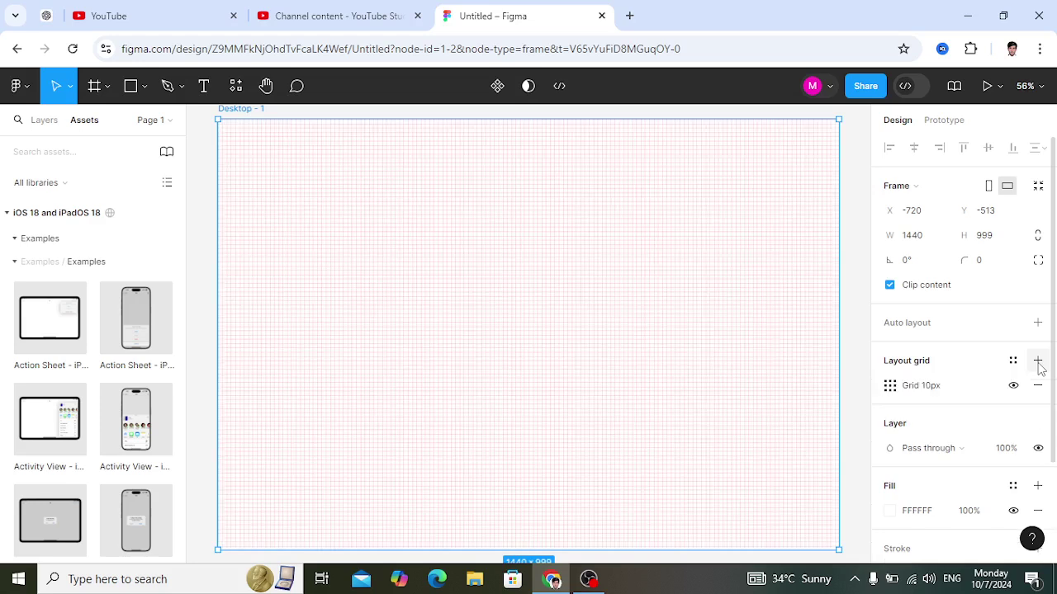
left_click(897, 394)
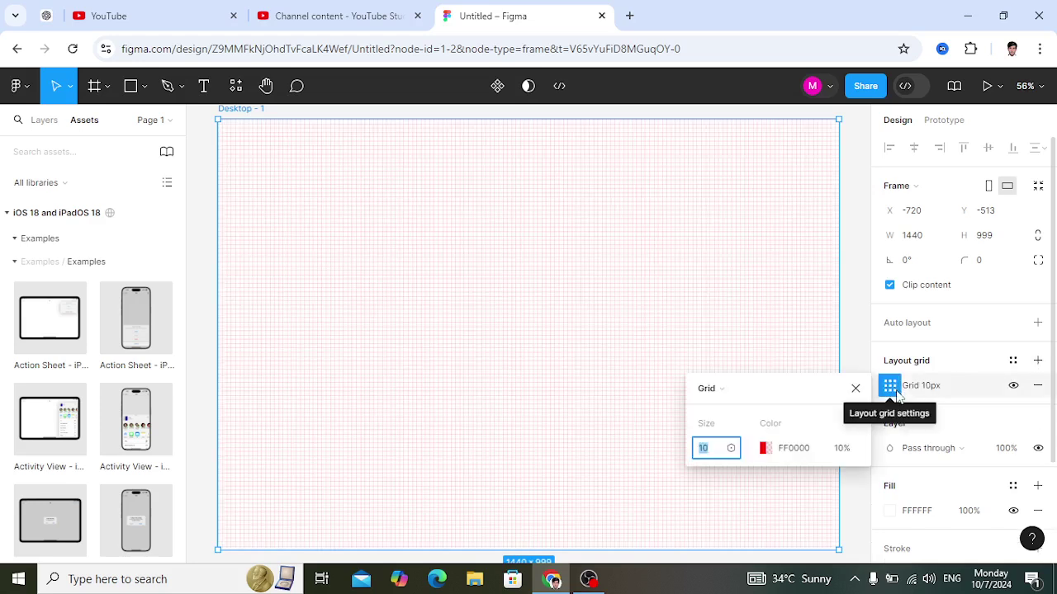
left_click(721, 391)
left_click(736, 416)
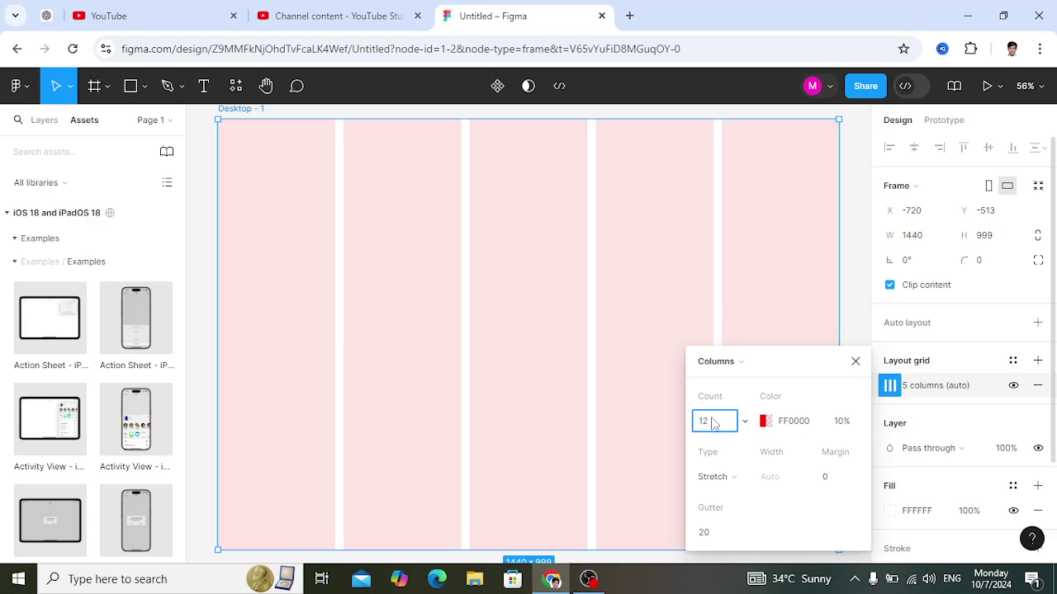
type("12")
key("Return")
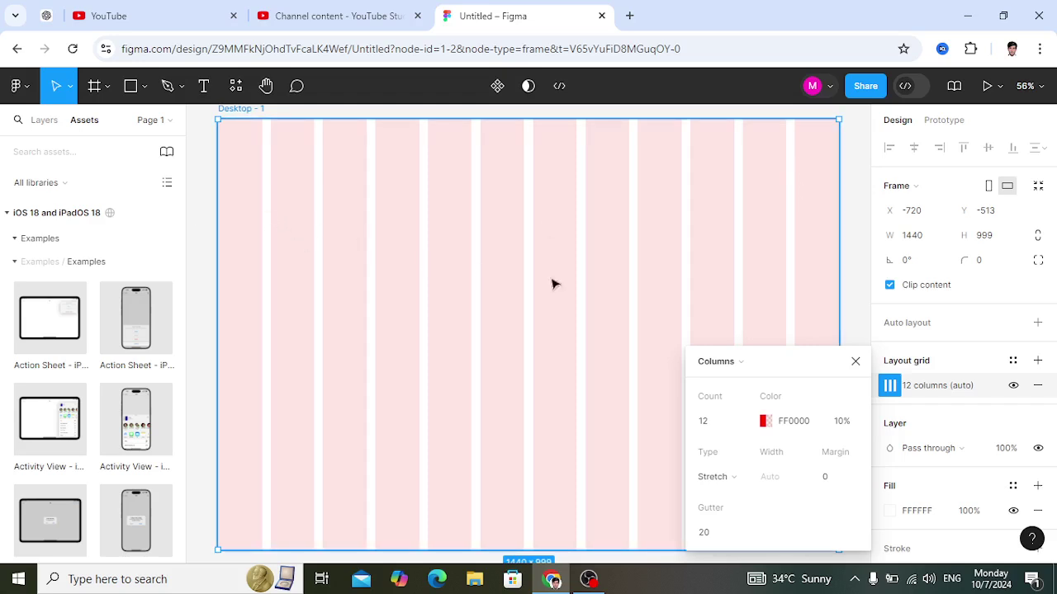
left_click(739, 478)
left_click(729, 459)
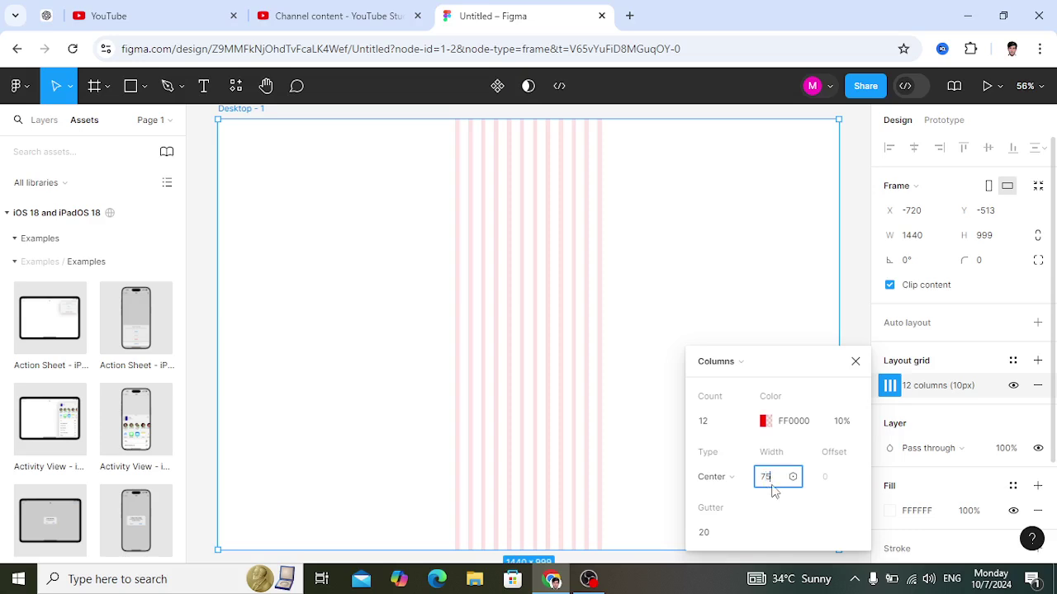
key("Return")
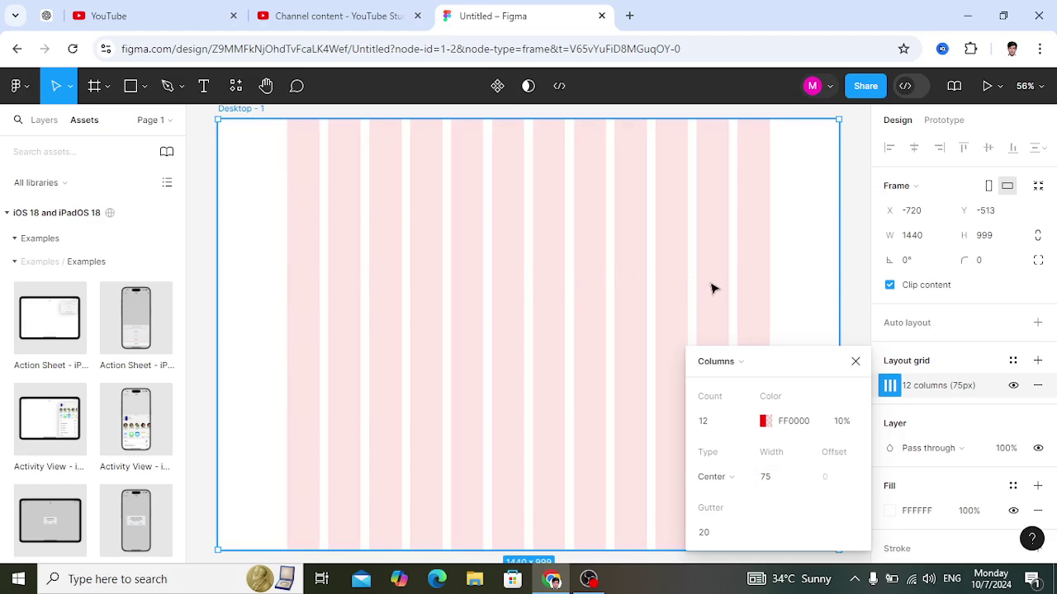
left_click(855, 363)
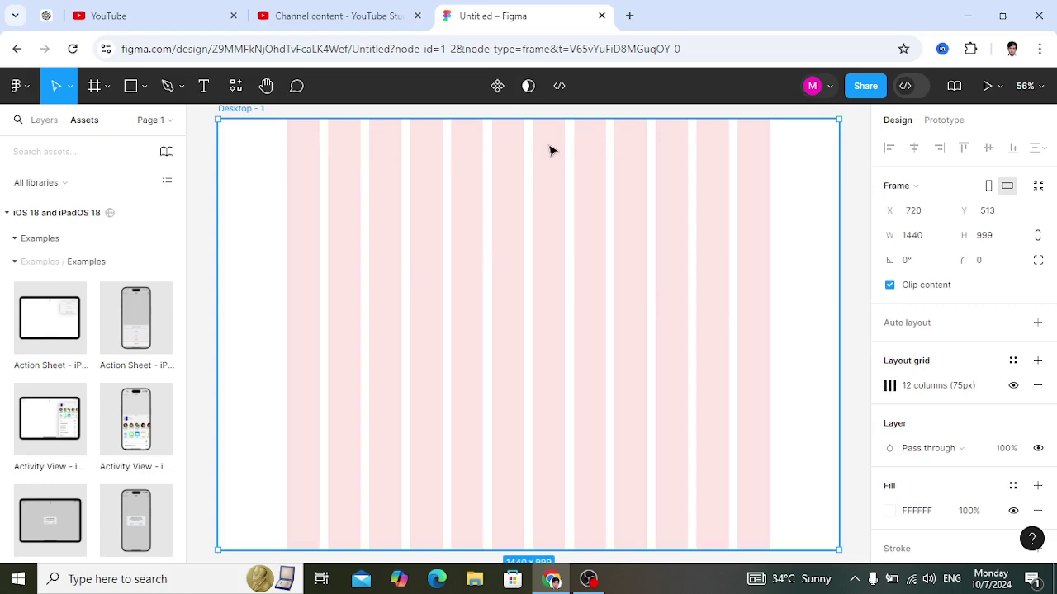
Draw a full-width grey header rectangle 93px high across the frame top.
left_click(144, 88)
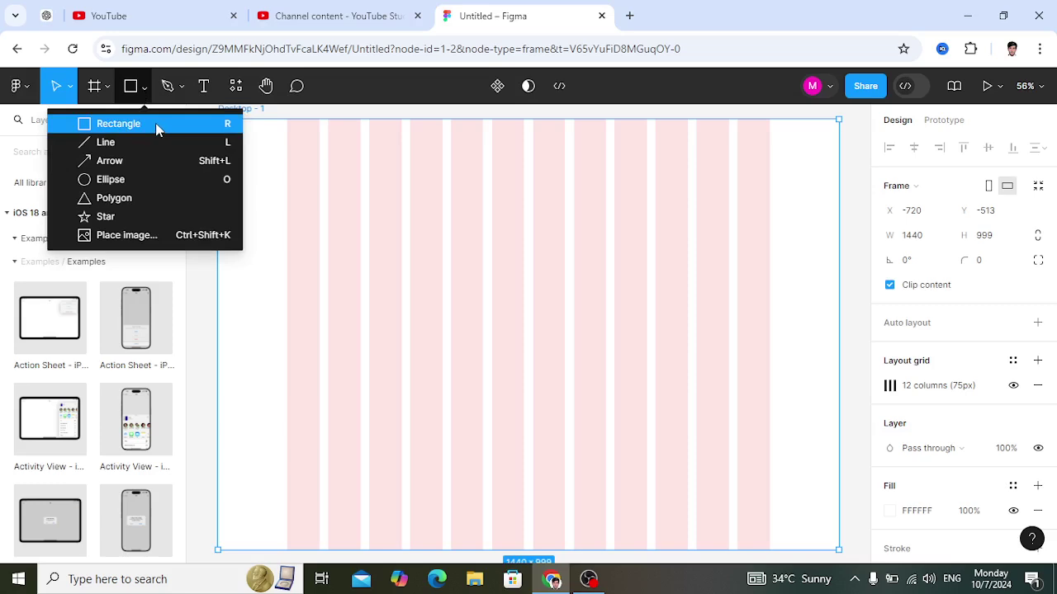
left_click(157, 124)
left_click_drag(219, 121, 839, 173)
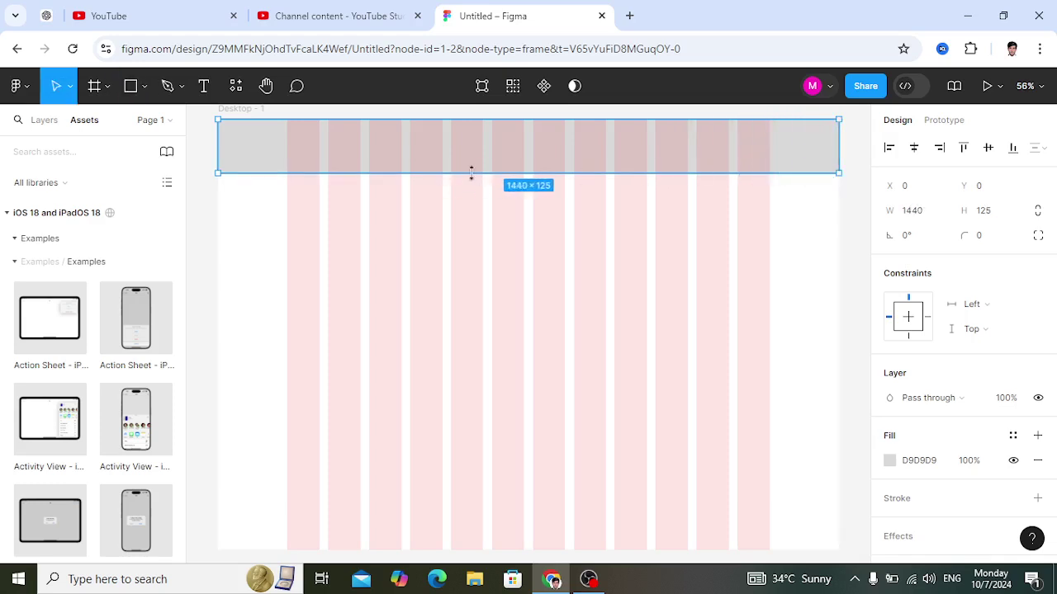
left_click_drag(536, 172, 540, 158)
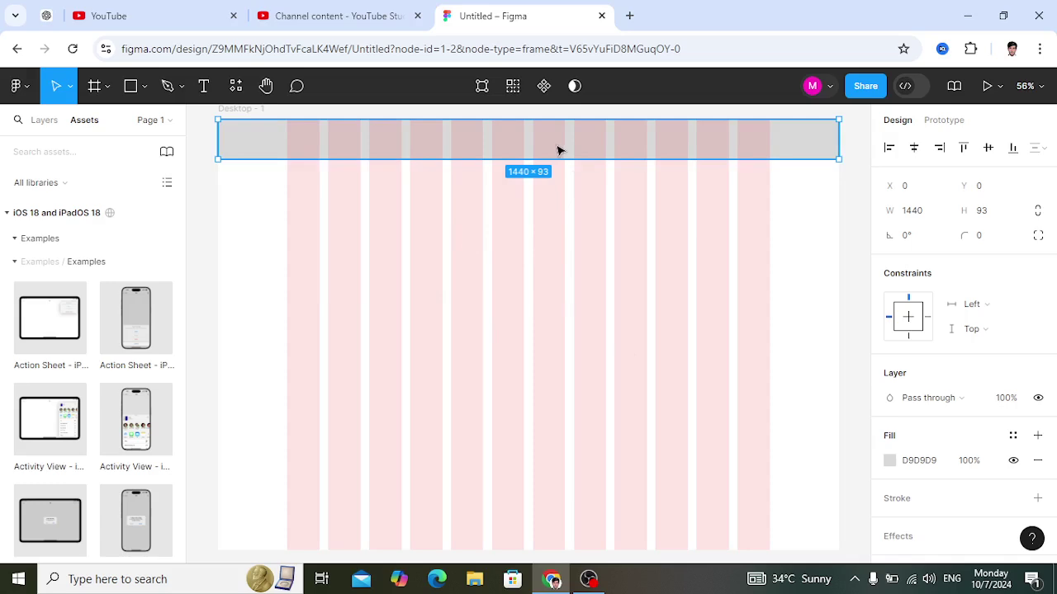
Duplicate the header strip and stretch the copy into a 1440×768 body block at Y 113.
left_click_drag(561, 150, 554, 502)
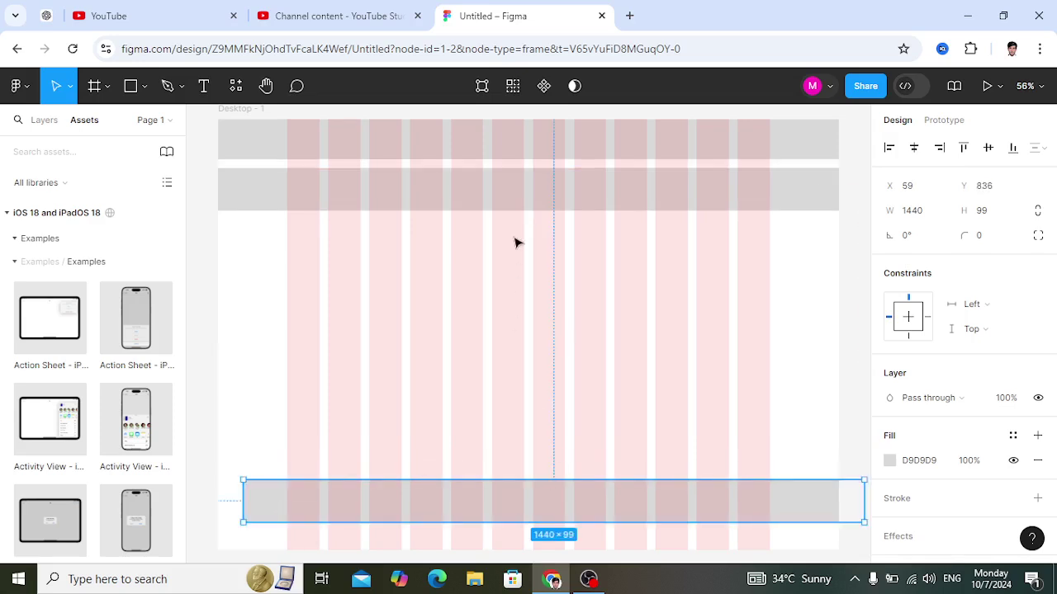
left_click(498, 191)
left_click_drag(504, 208, 479, 464)
scroll(506, 381, "down", 1)
scroll(505, 381, "down", 1)
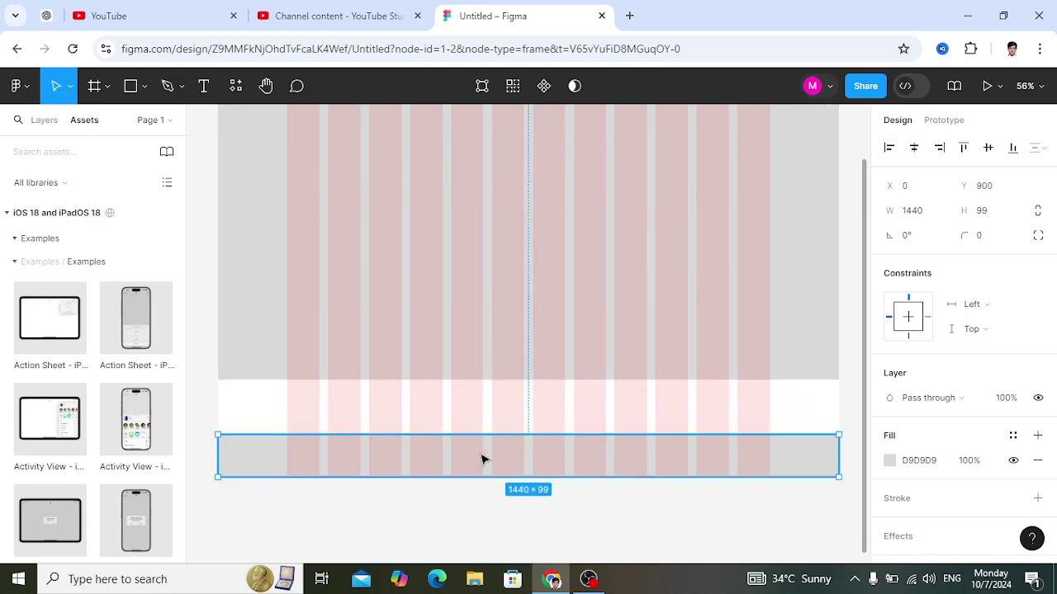
left_click(498, 381)
left_click_drag(498, 380, 499, 426)
scroll(507, 358, "up", 5)
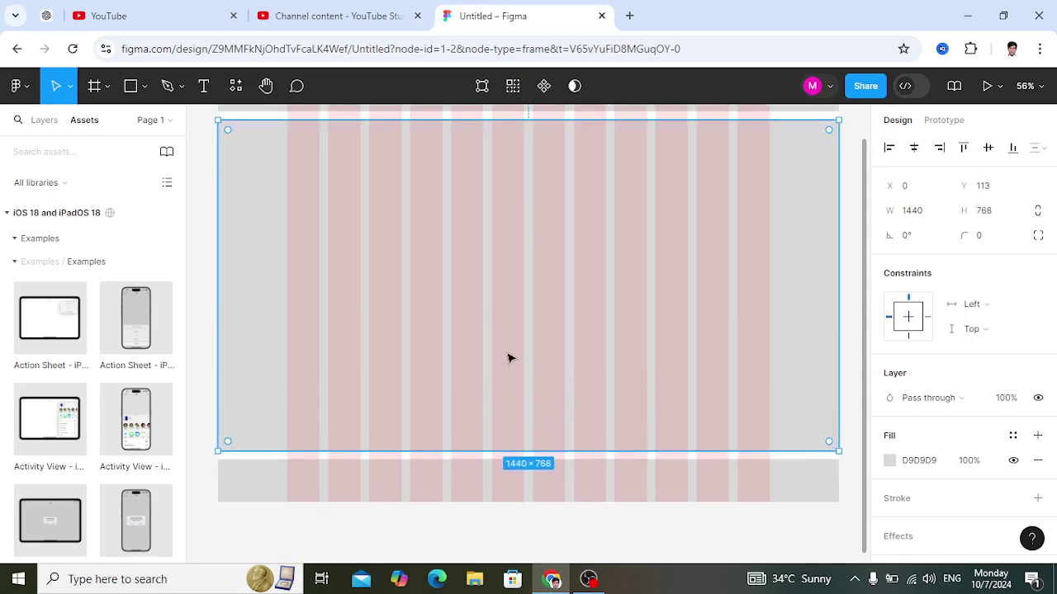
scroll(510, 358, "down", 1)
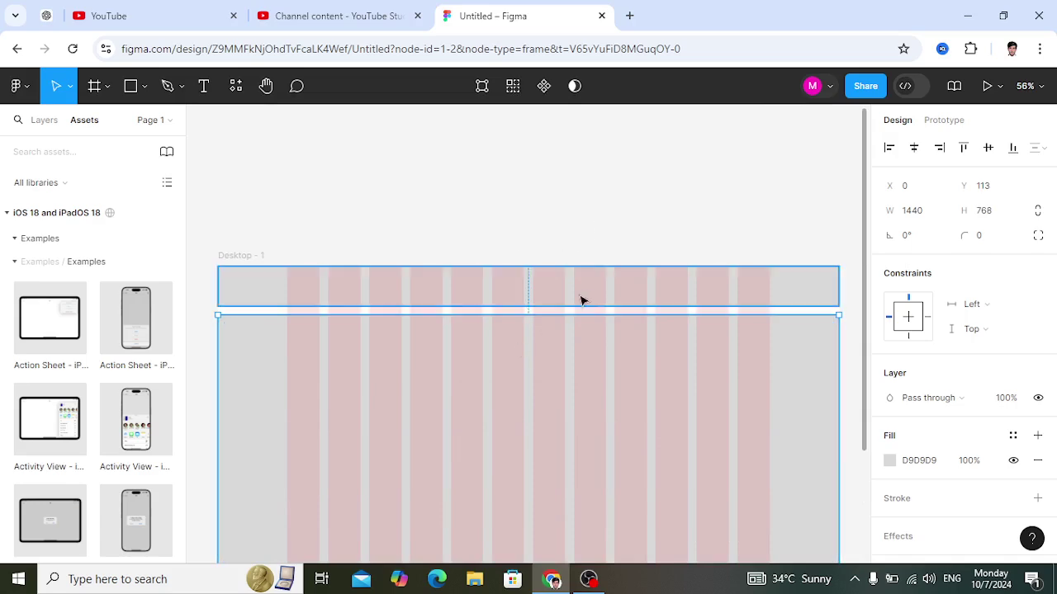
scroll(629, 352, "down", 4)
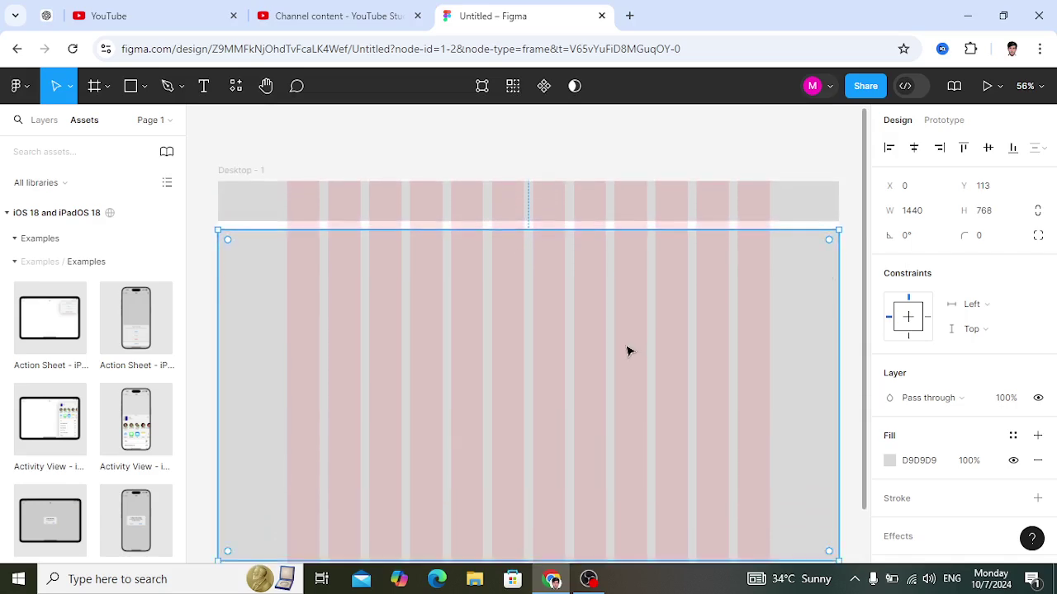
scroll(602, 359, "up", 2)
scroll(602, 359, "up", 2)
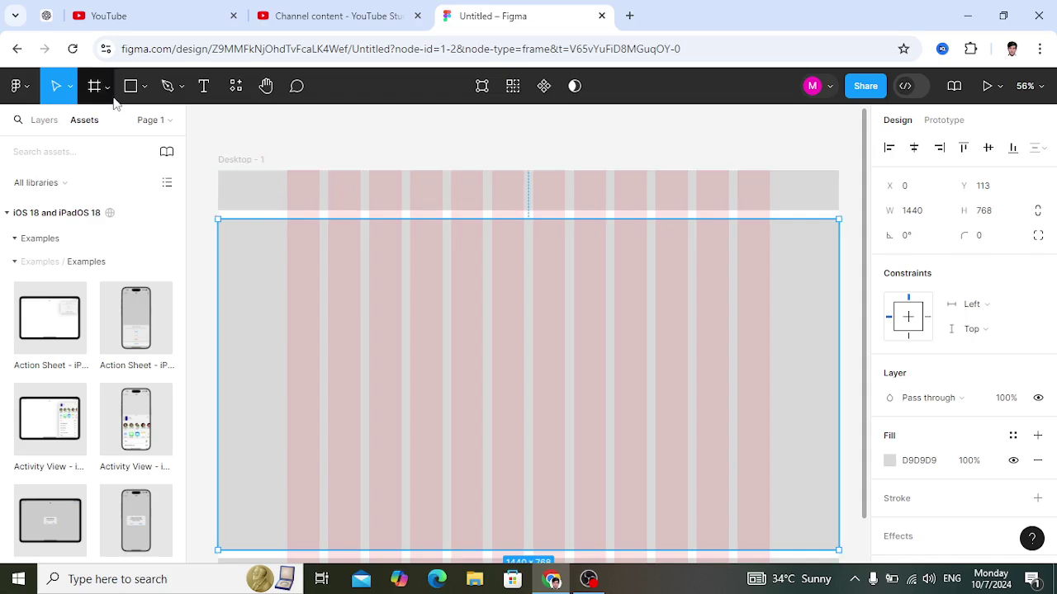
Add a Logo text in the header, styled Inknut Antiqua Bold, size 36.
left_click(204, 87)
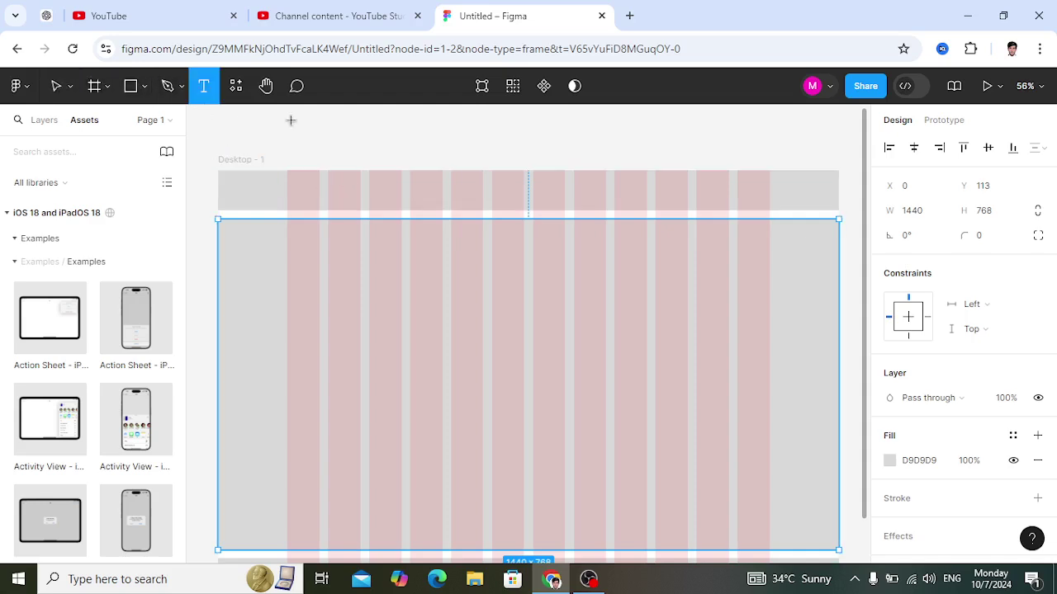
left_click(298, 183)
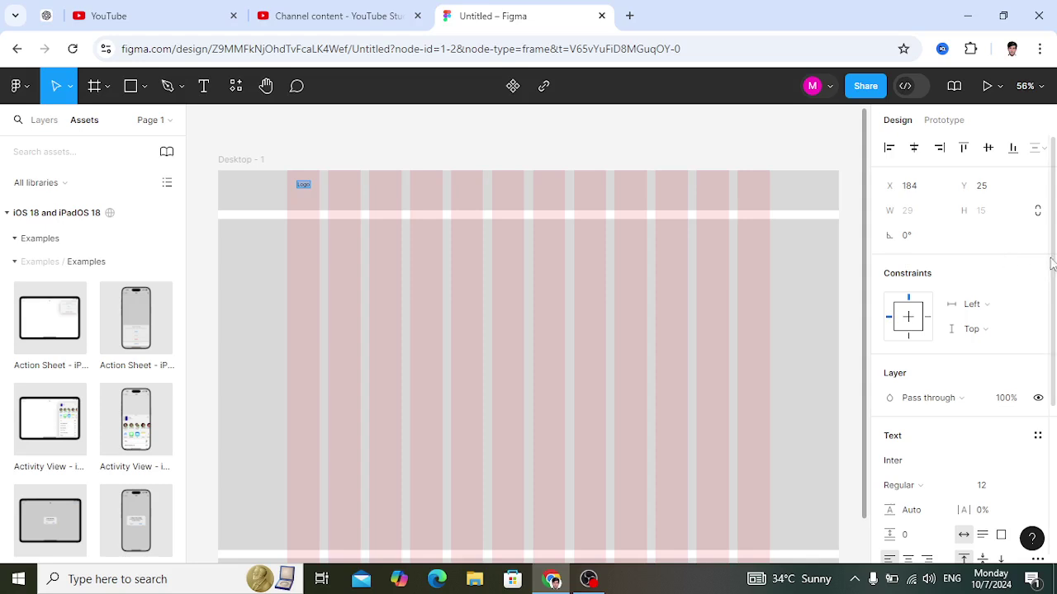
left_click_drag(1055, 243, 1055, 388)
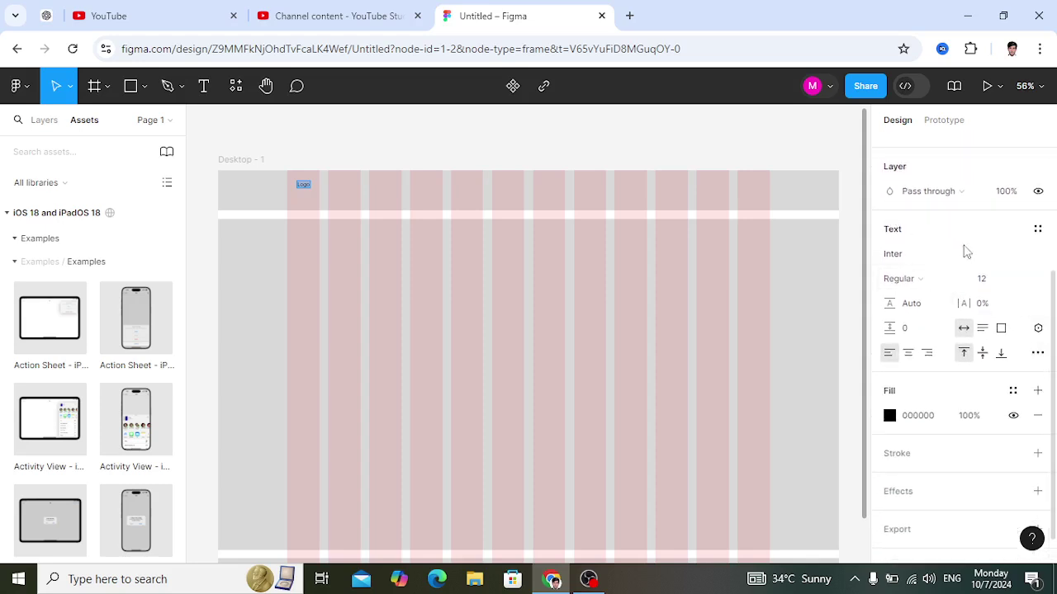
left_click(1024, 284)
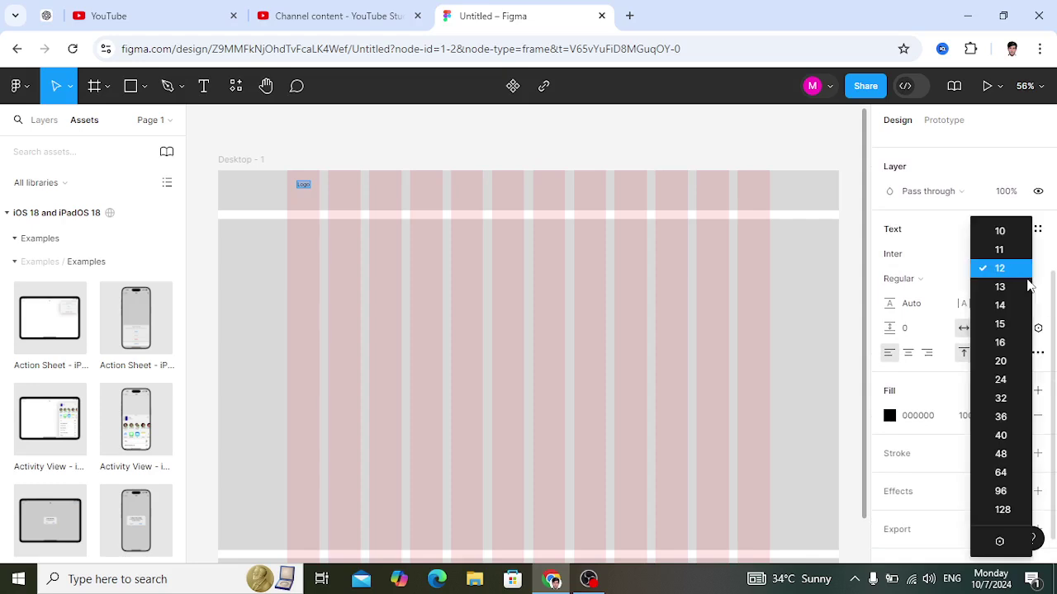
left_click(1009, 415)
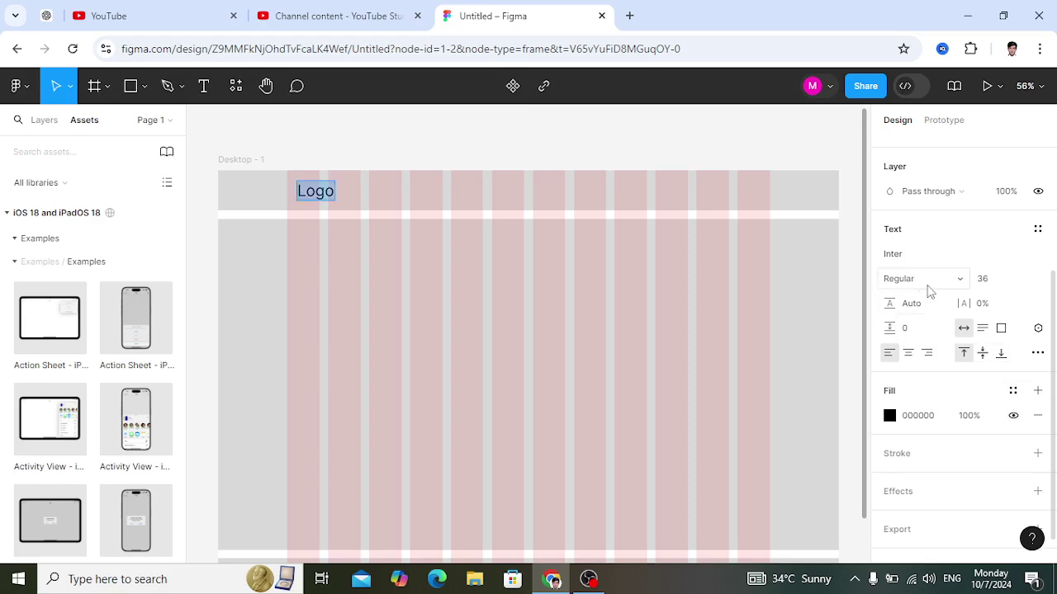
left_click(928, 289)
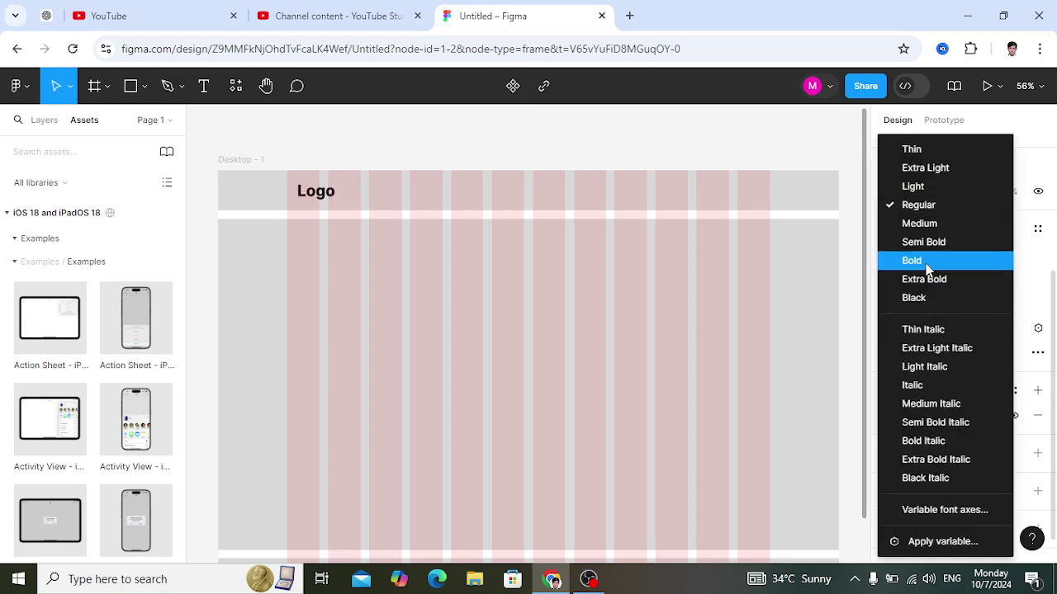
left_click(926, 261)
left_click(898, 256)
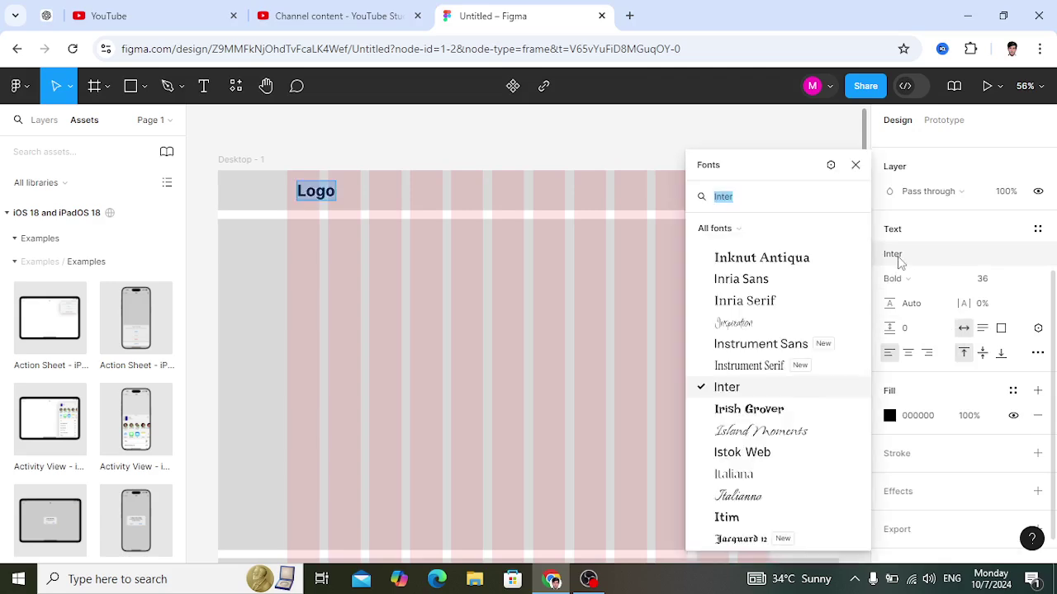
left_click(772, 264)
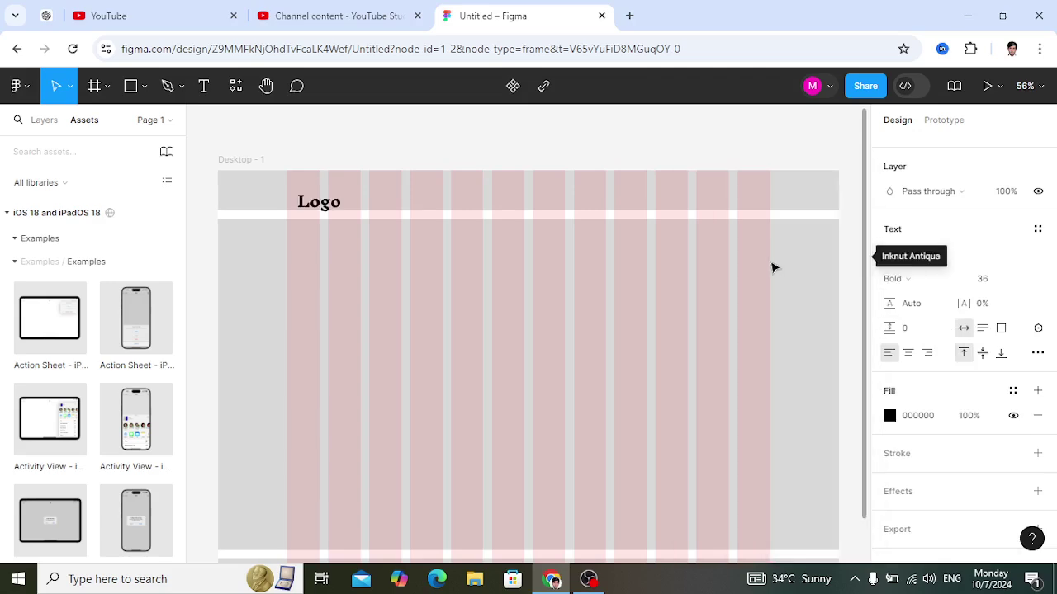
Centre the Logo text vertically within the header bar.
key("Escape")
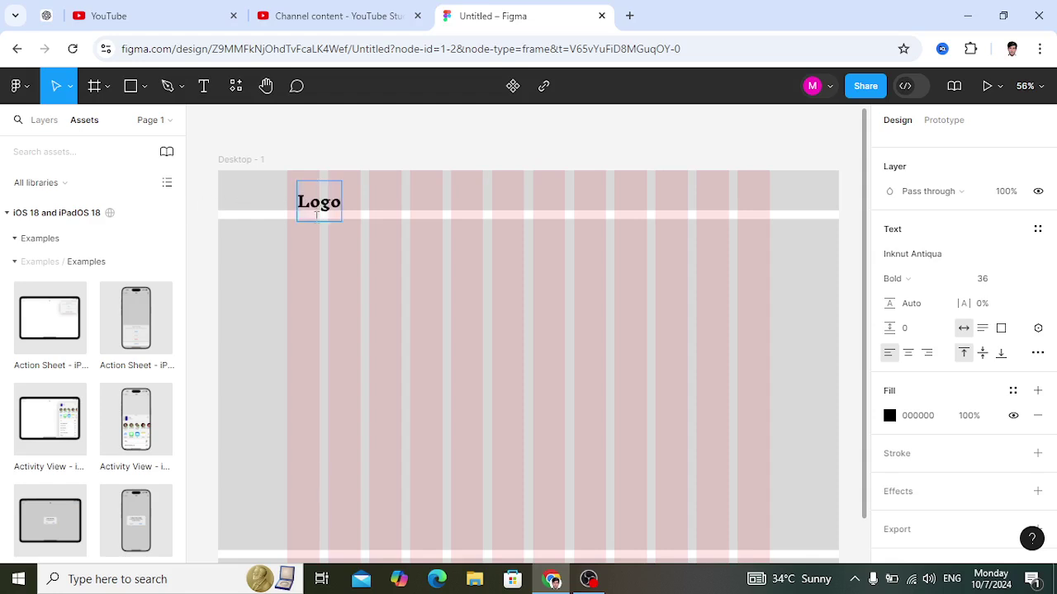
left_click_drag(331, 218, 329, 204)
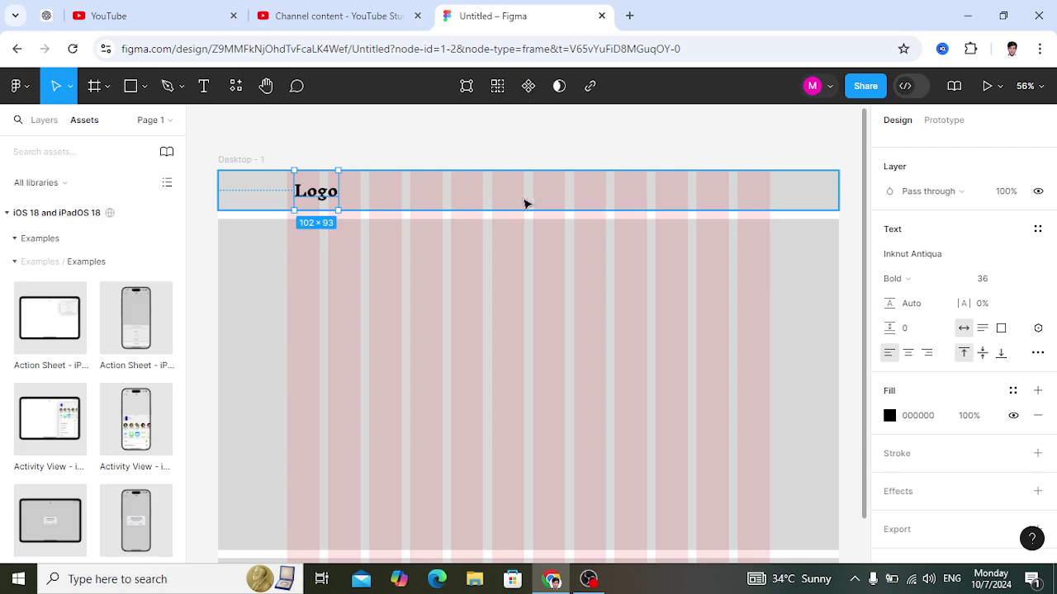
left_click(574, 190)
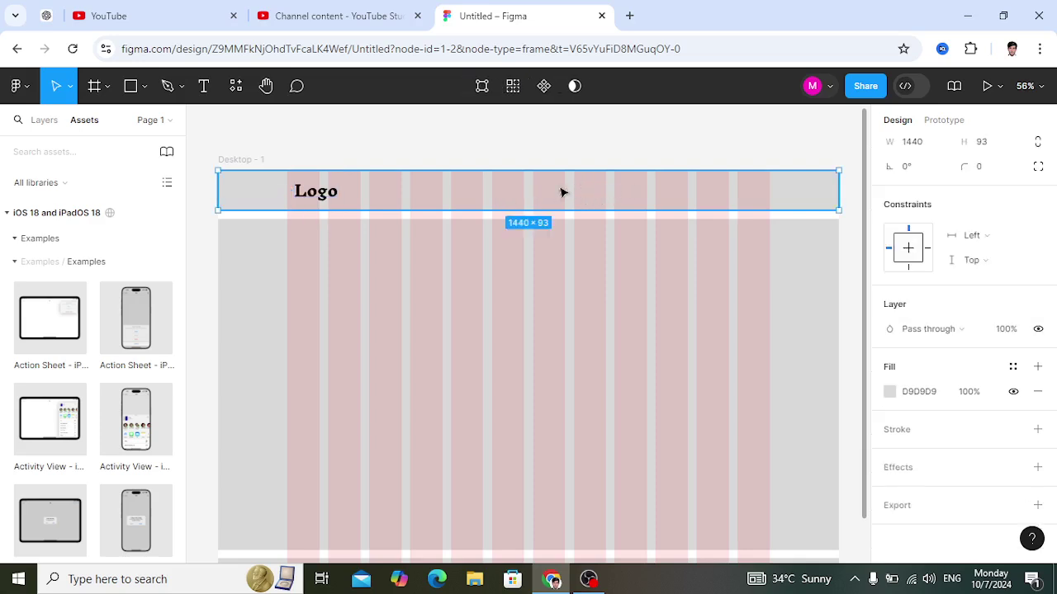
left_click(207, 90)
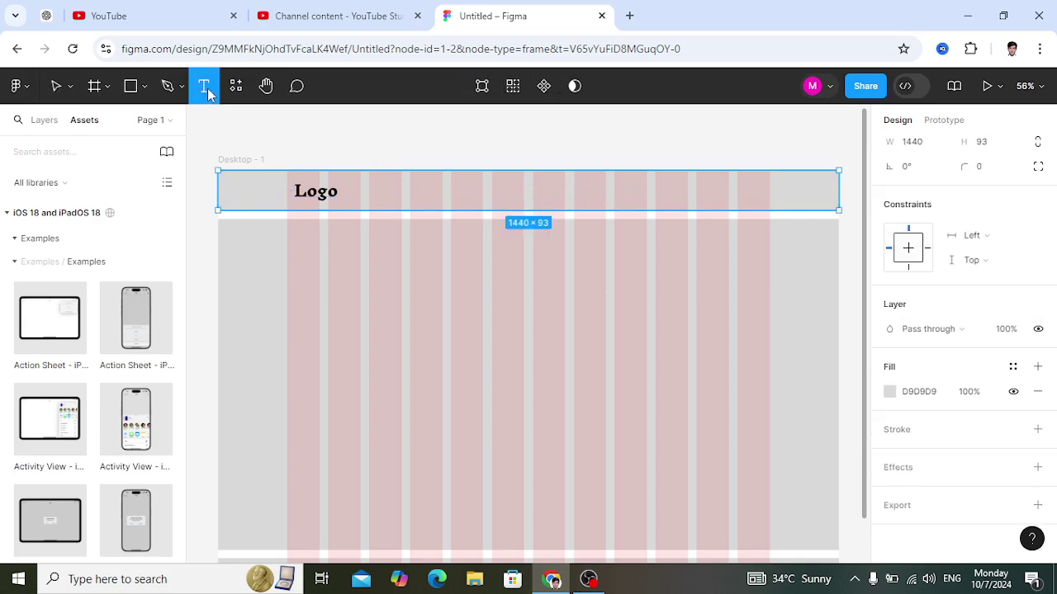
Add a size-15 'Home' label at the header's right, level with Logo.
left_click(613, 190)
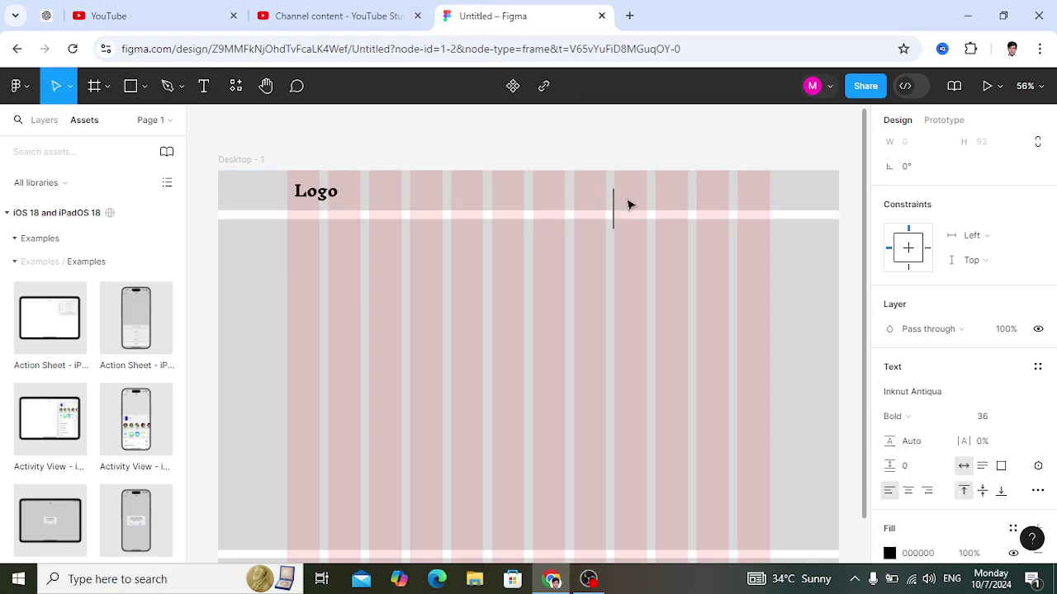
left_click(1027, 417)
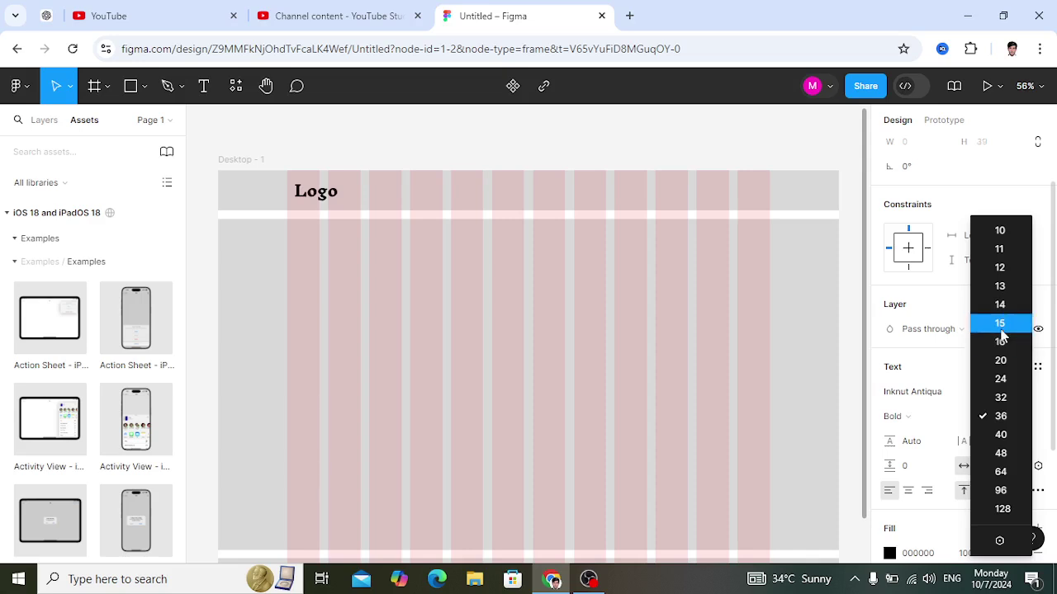
left_click(999, 326)
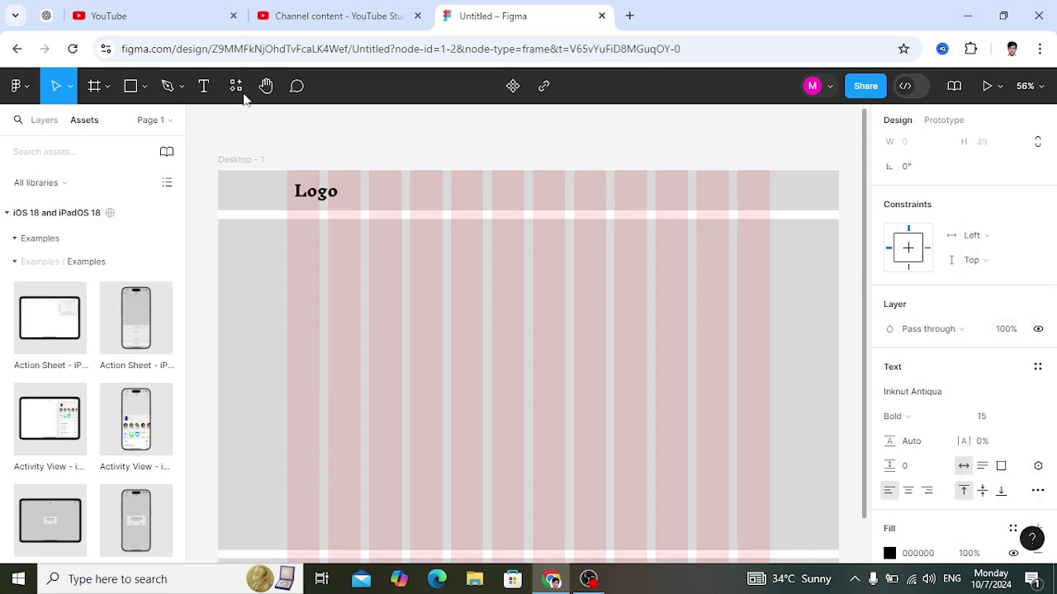
type("Home")
key("Escape")
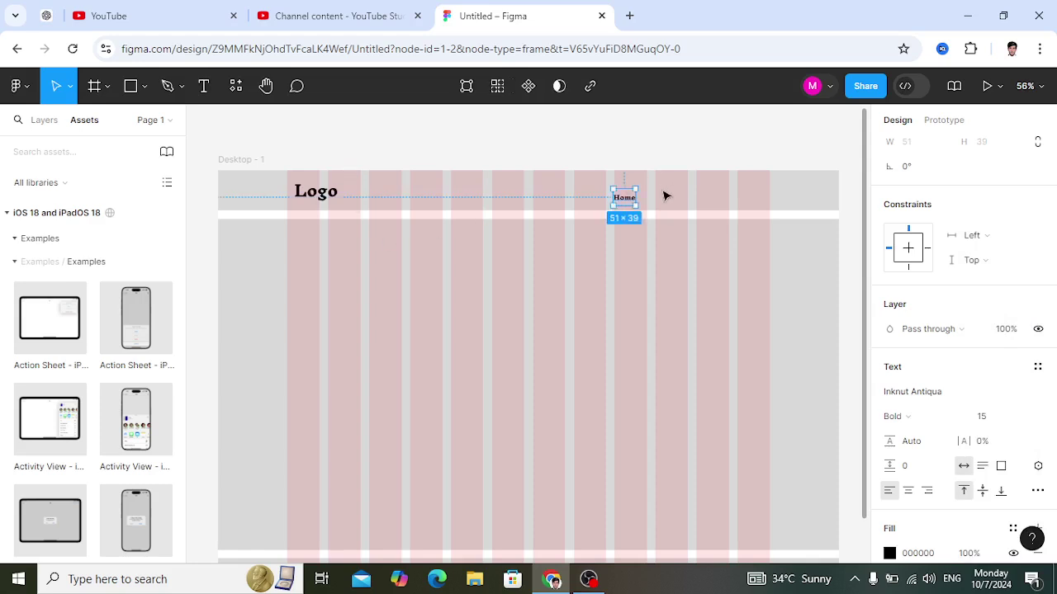
left_click_drag(629, 201, 755, 193)
Rename the three copied Home labels to Contact, About and Gallary.
left_click(668, 194)
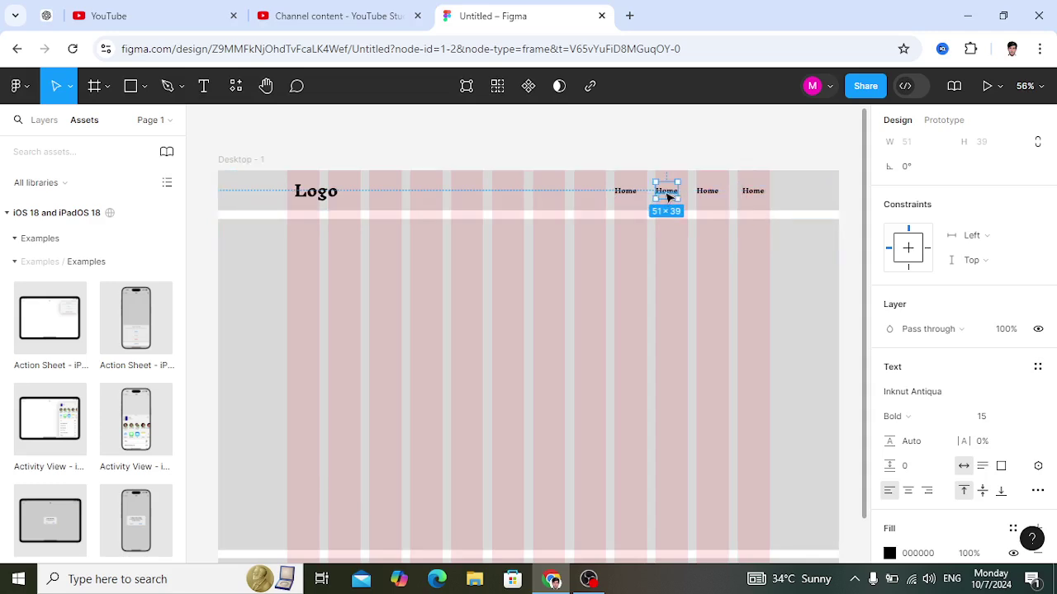
double_click(668, 195)
left_click(666, 191)
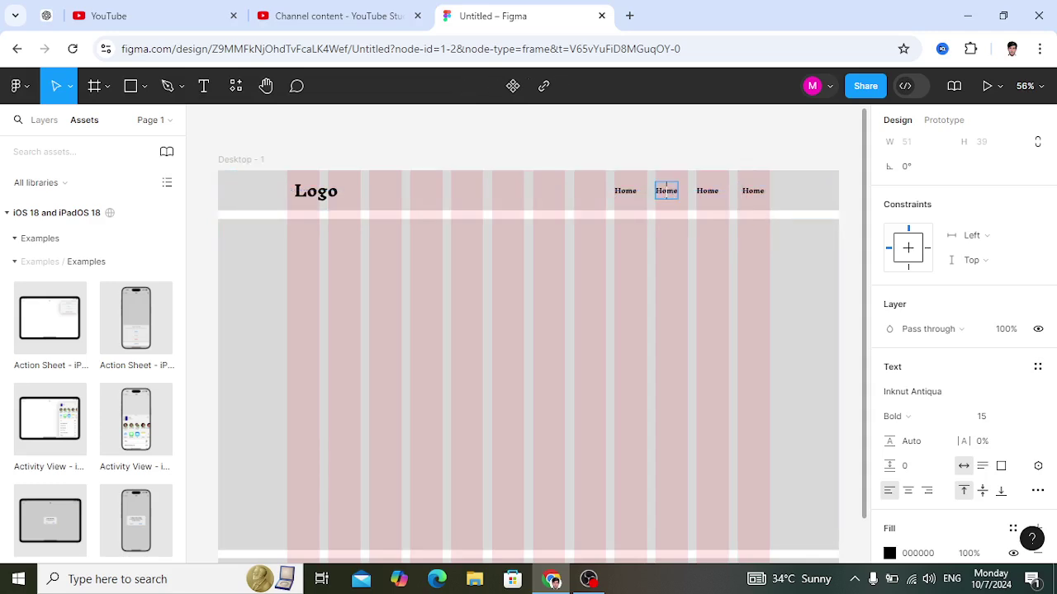
key("BackSpace")
key("BackSpace")
key("BackSpace")
key("BackSpace")
type("Conta")
double_click(708, 191)
type("Abou")
double_click(751, 192)
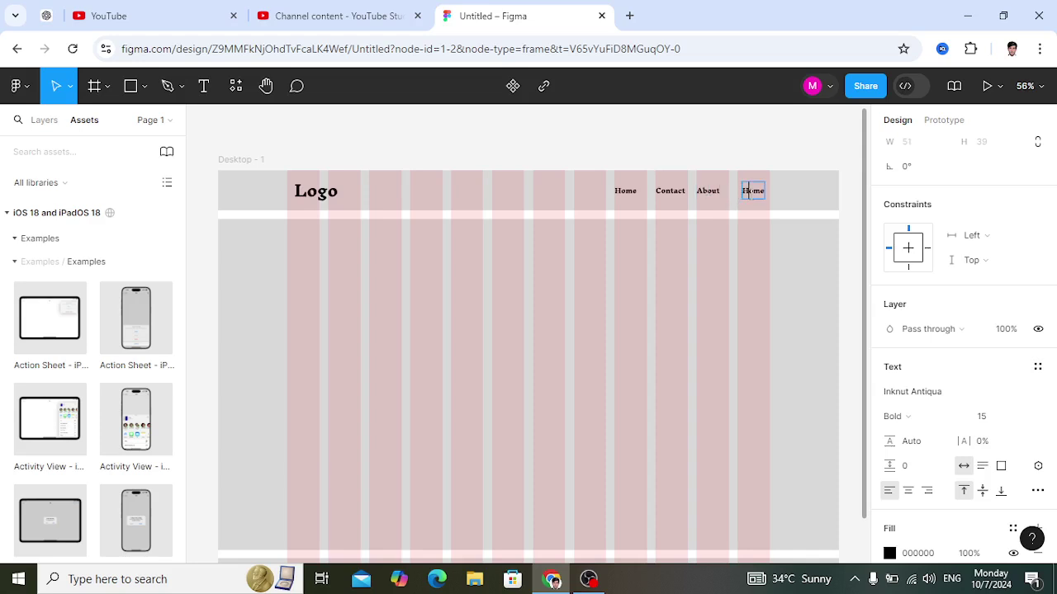
type("Gallary")
left_click(809, 271)
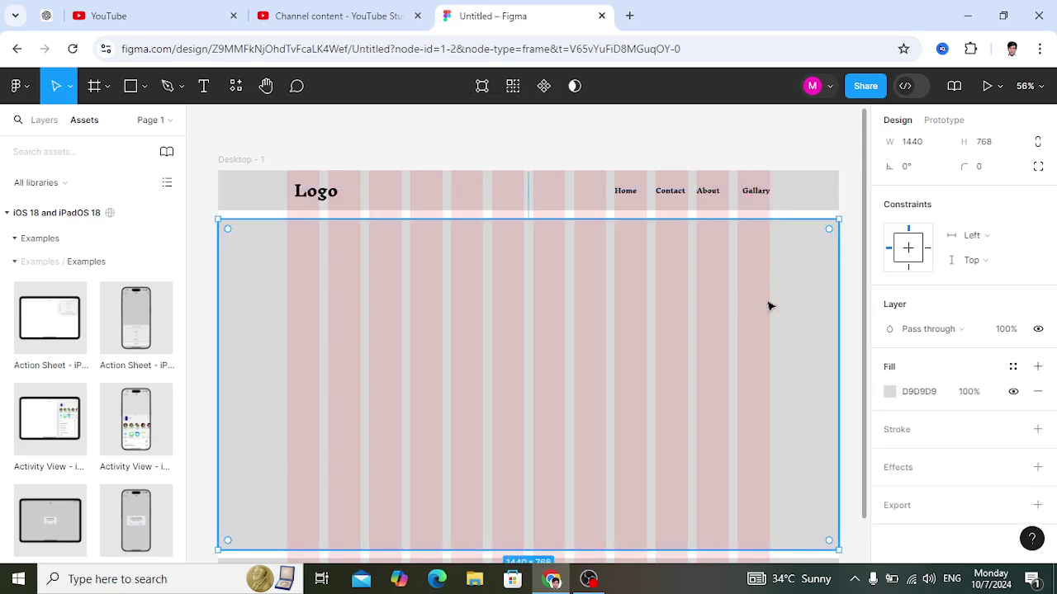
Change the header bar's fill from grey to bright blue 1165E3.
left_click(801, 202)
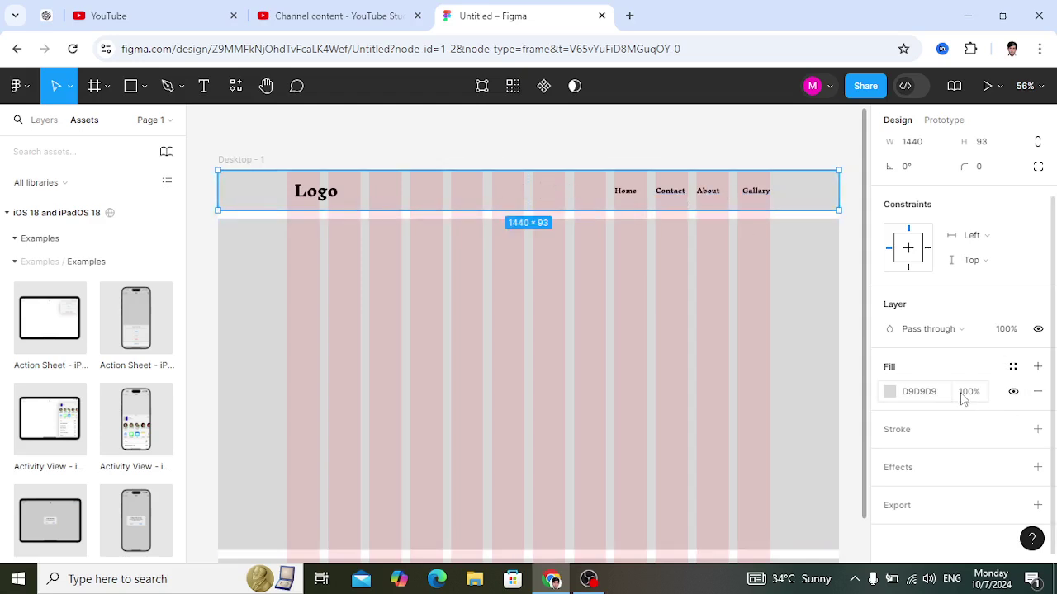
left_click(889, 393)
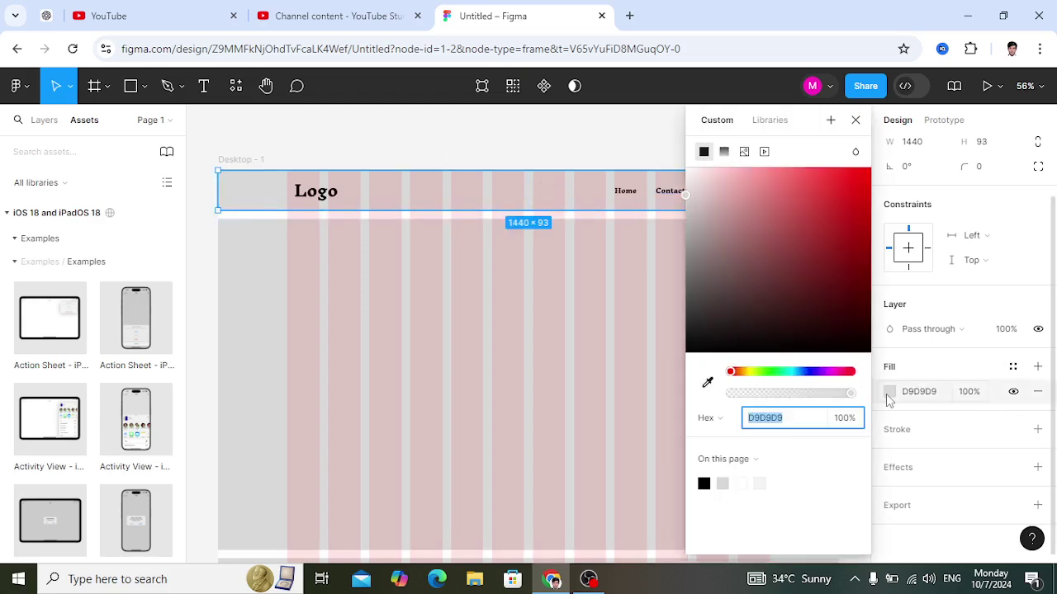
left_click(793, 371)
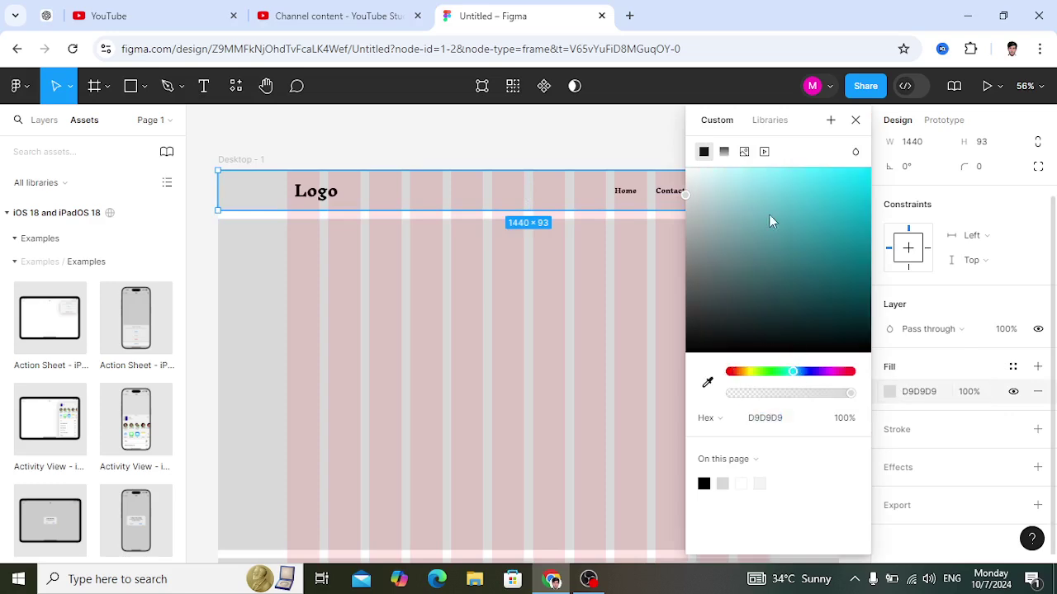
left_click_drag(758, 187, 851, 194)
left_click(804, 372)
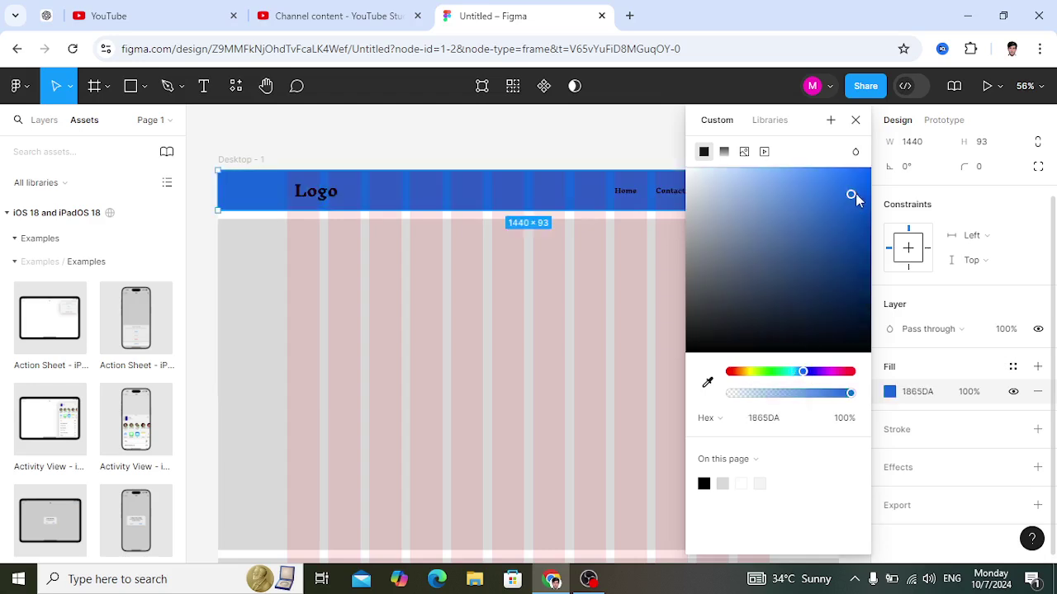
left_click_drag(855, 196, 858, 188)
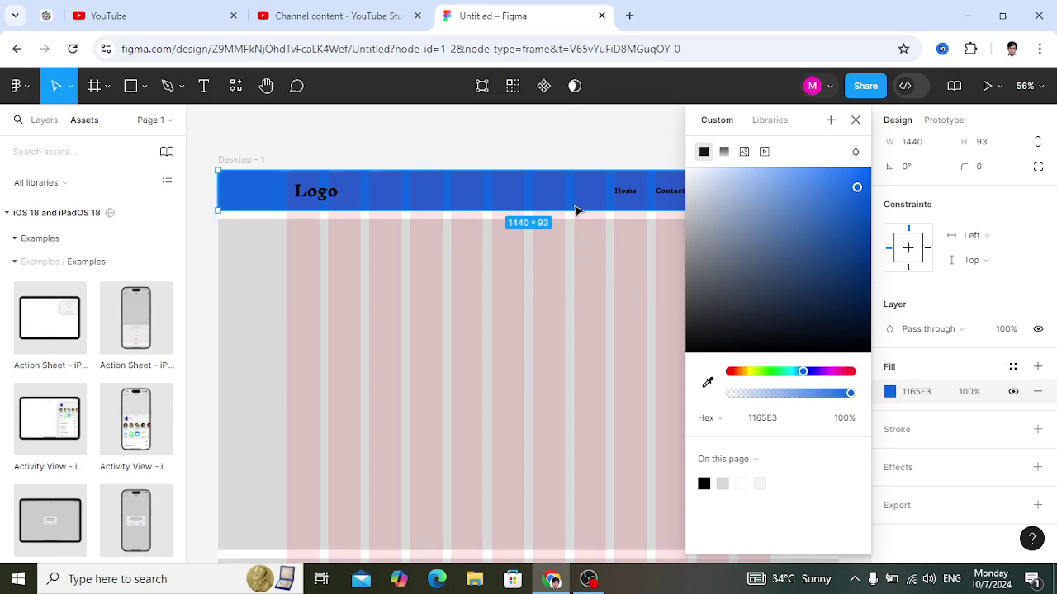
left_click(855, 120)
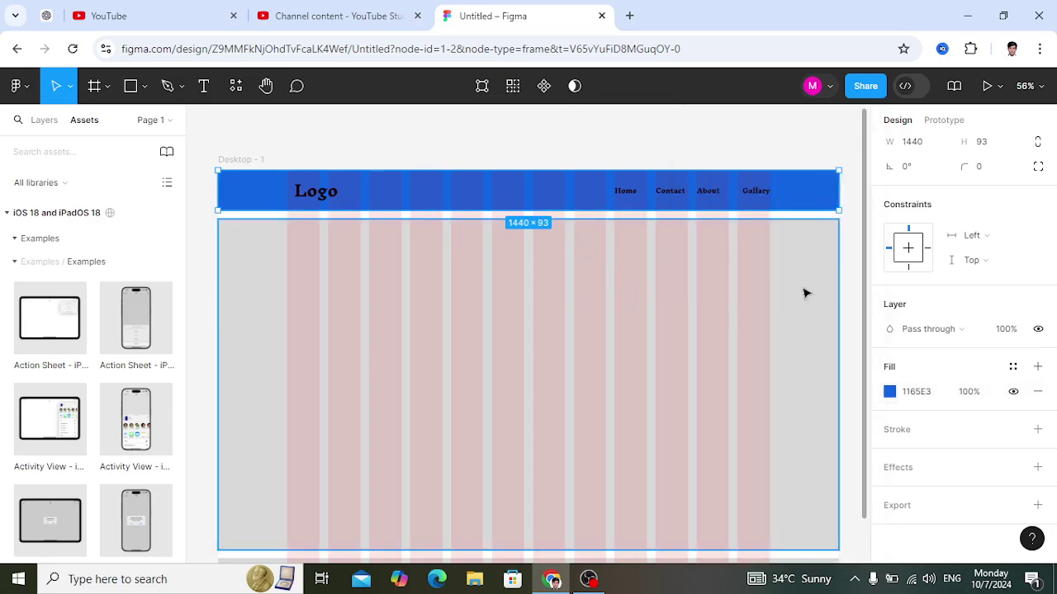
left_click(334, 193)
Turn the Logo, Home and Contact text white (FFFFFF).
scroll(938, 413, "down", 3)
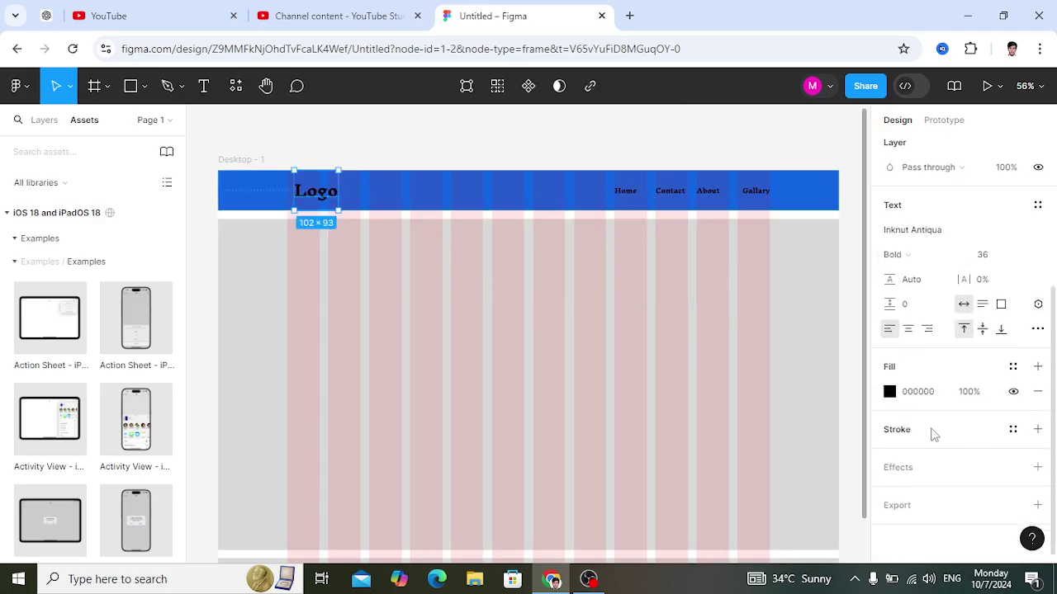
left_click(890, 392)
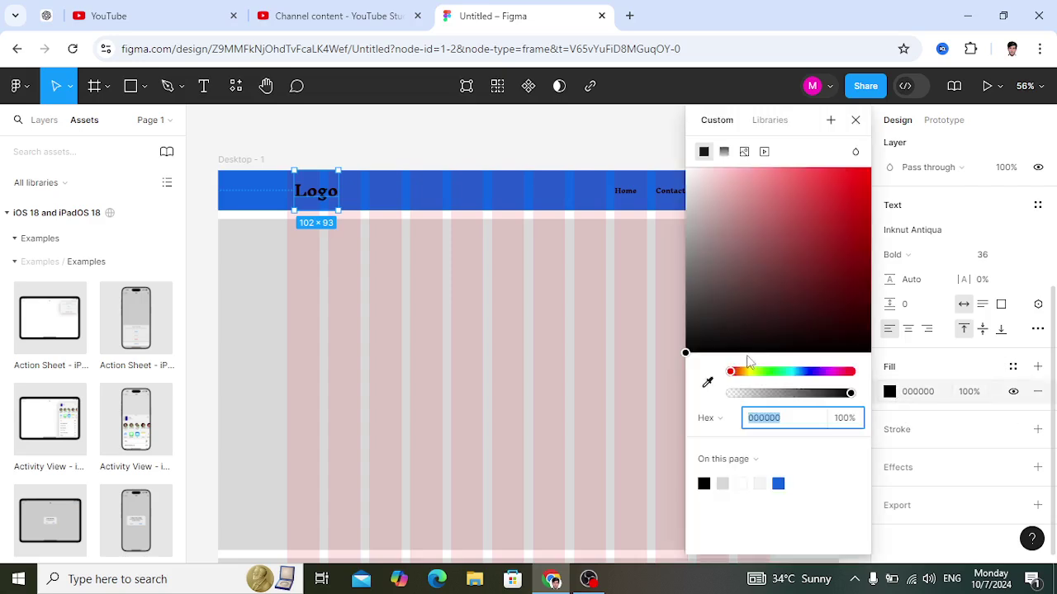
left_click_drag(693, 210, 685, 168)
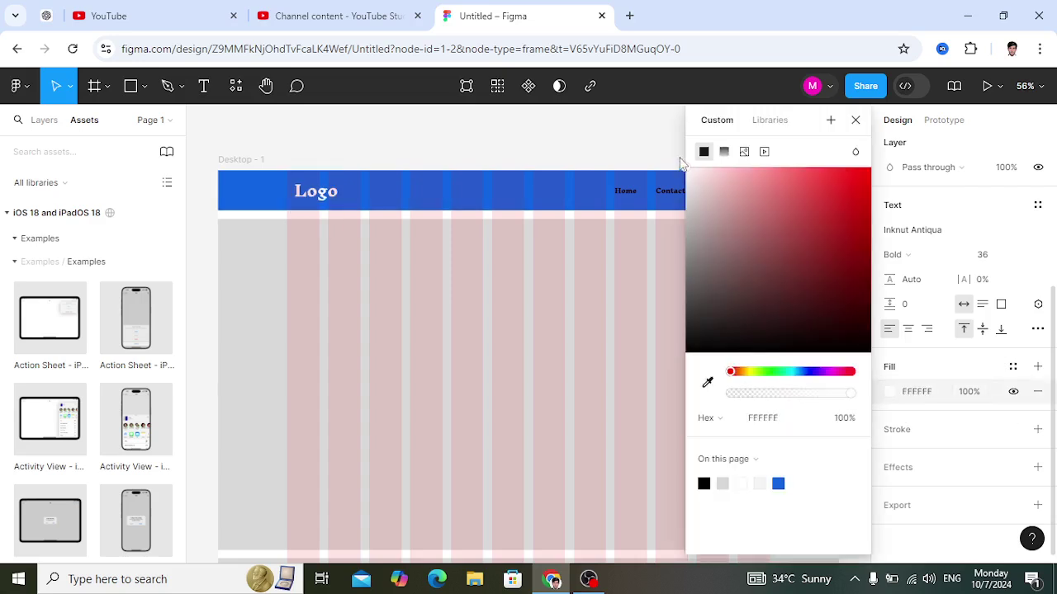
left_click(625, 197)
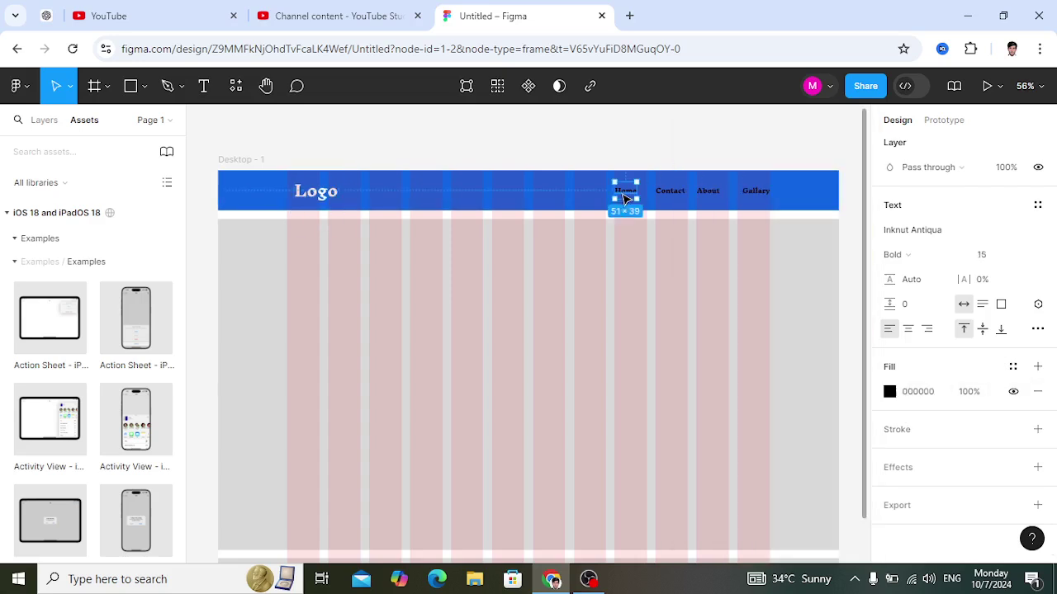
left_click(891, 394)
left_click_drag(691, 177, 686, 159)
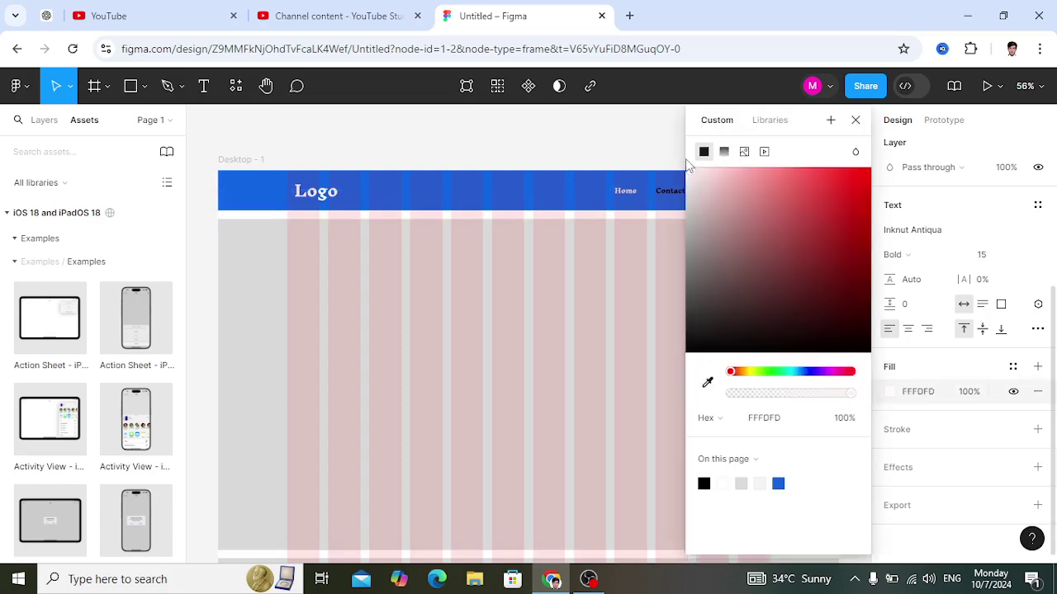
left_click(675, 193)
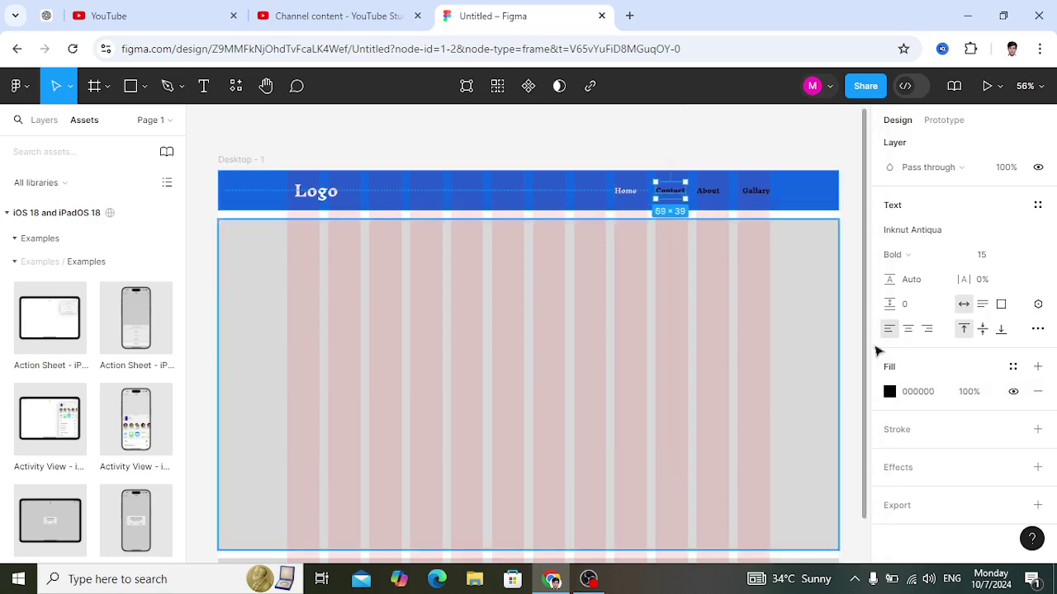
left_click(889, 392)
left_click_drag(691, 178, 685, 166)
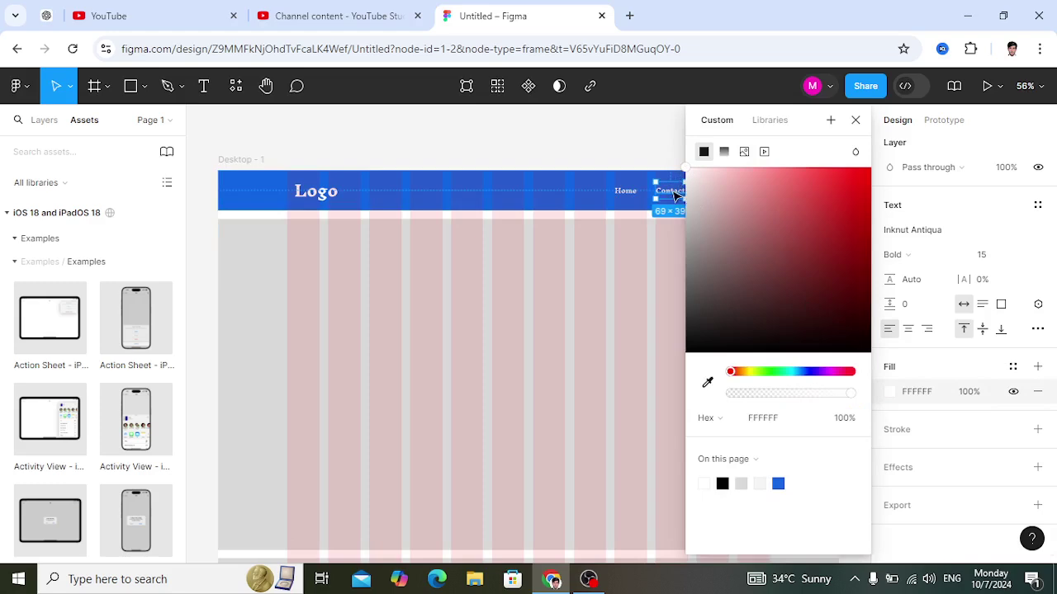
left_click(855, 120)
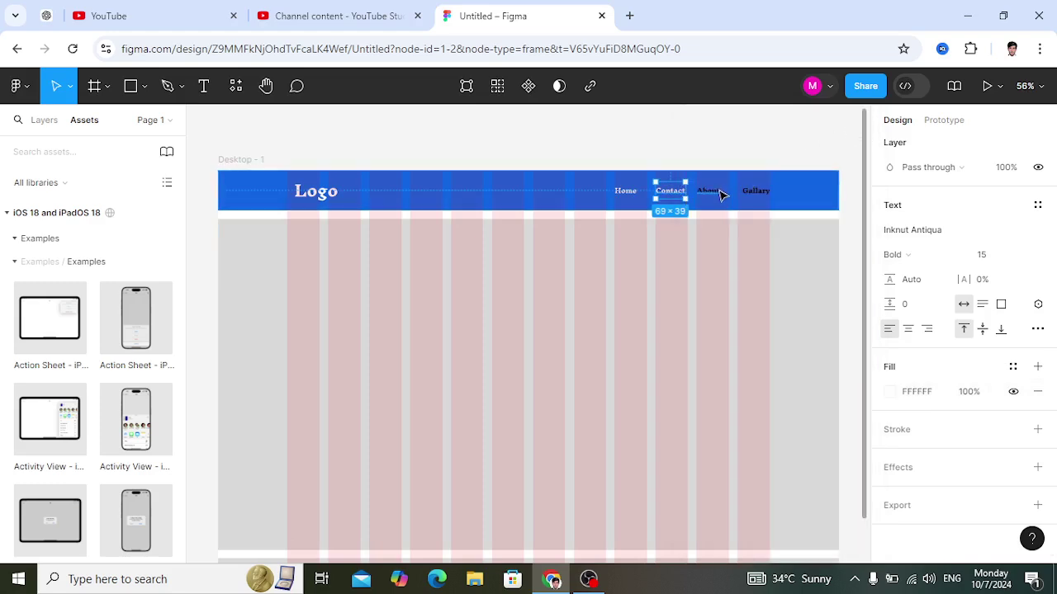
Make the About and Gallary nav labels white FFFFFF as well.
left_click(757, 195)
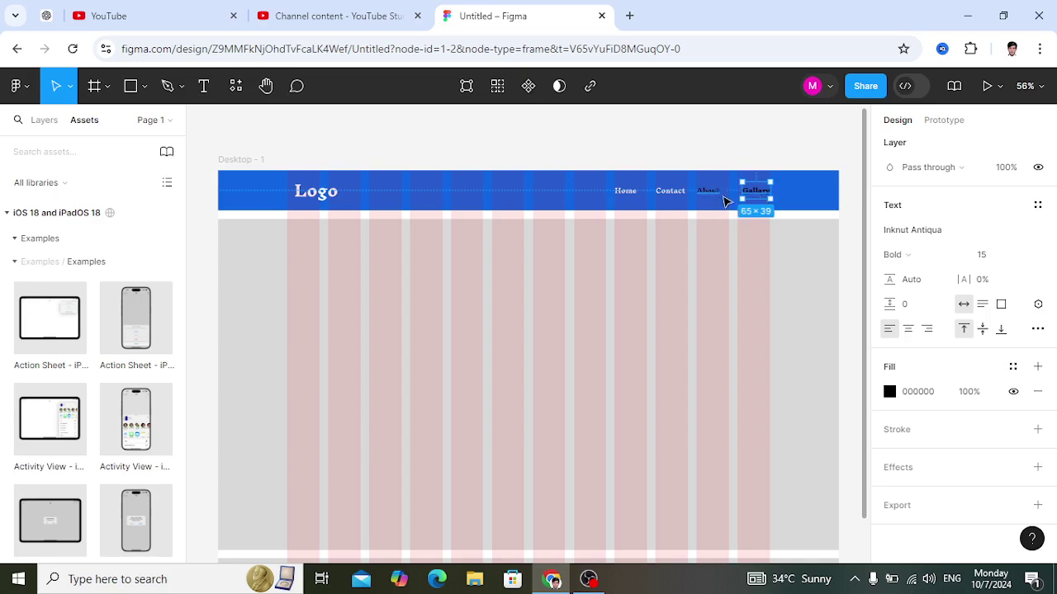
left_click(717, 195)
left_click(889, 393)
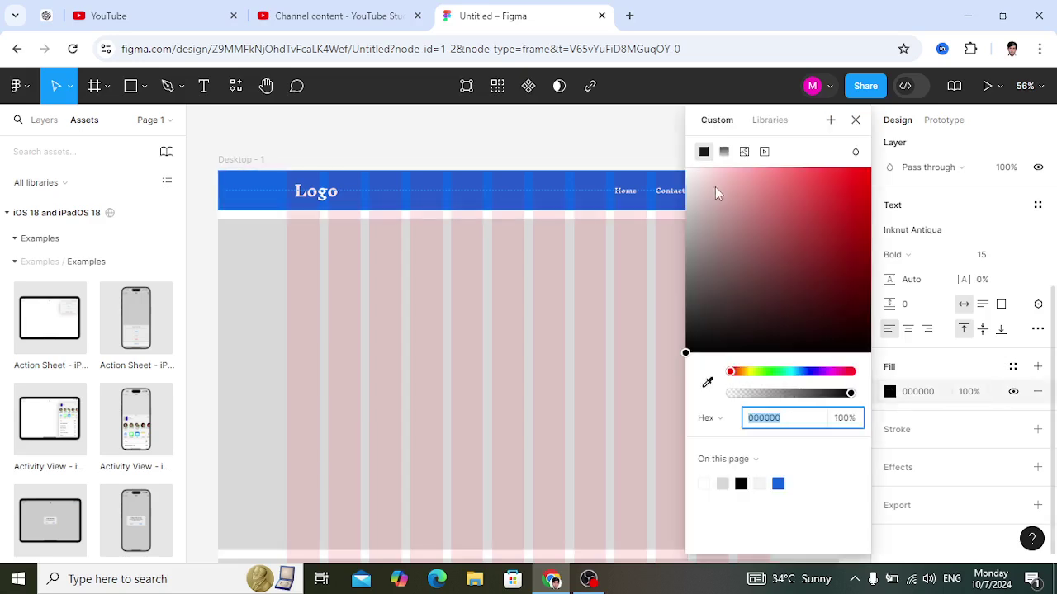
left_click_drag(695, 182, 679, 176)
left_click(673, 194)
left_click(755, 191)
left_click(889, 392)
left_click(689, 172)
left_click(650, 250)
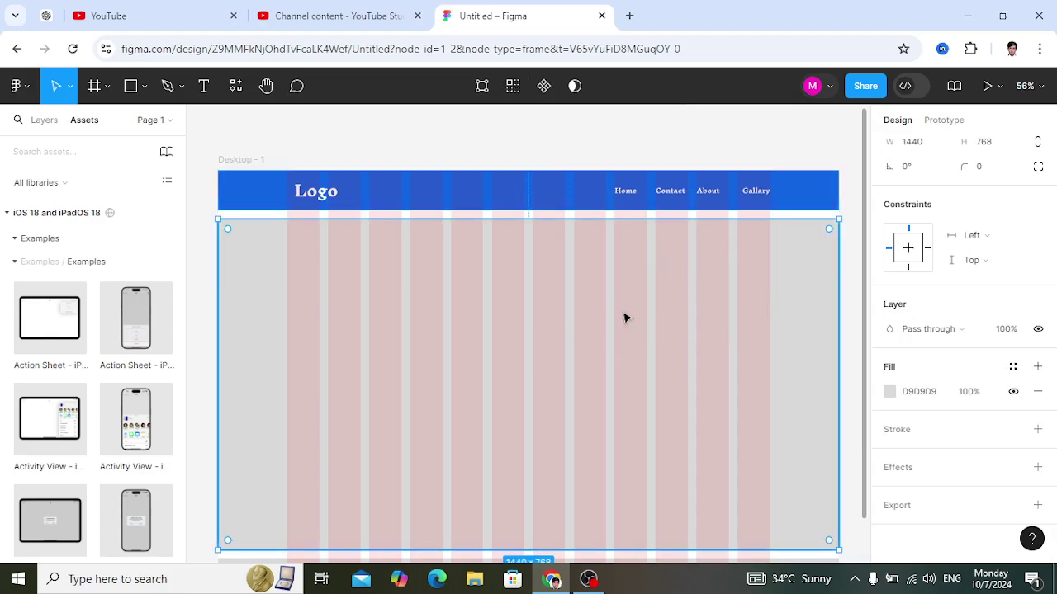
scroll(625, 318, "down", 2)
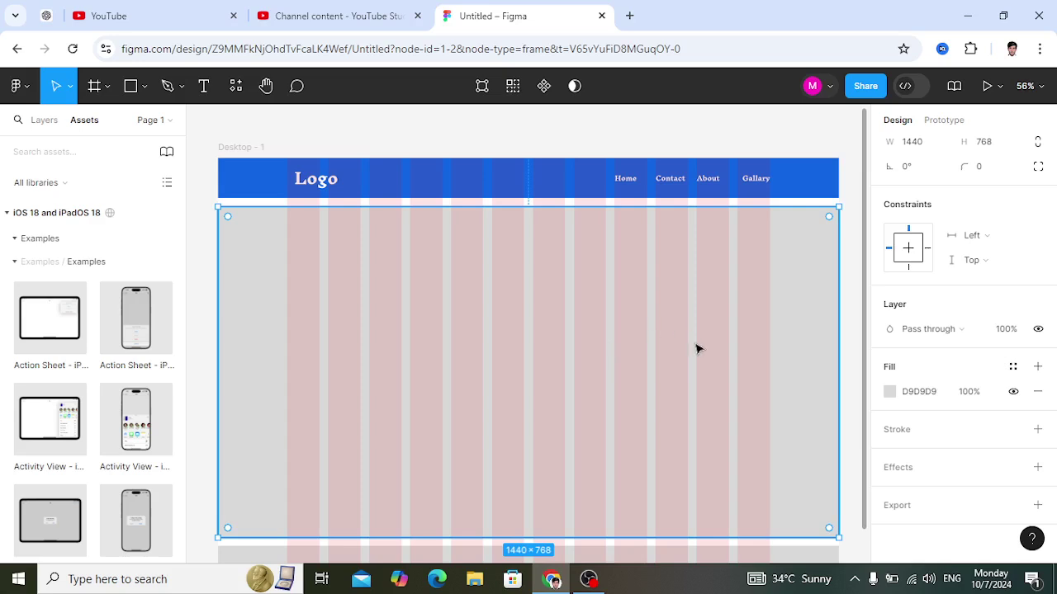
Add a 'Gallary' text in the page body and centre it horizontally.
left_click(203, 85)
left_click(503, 220)
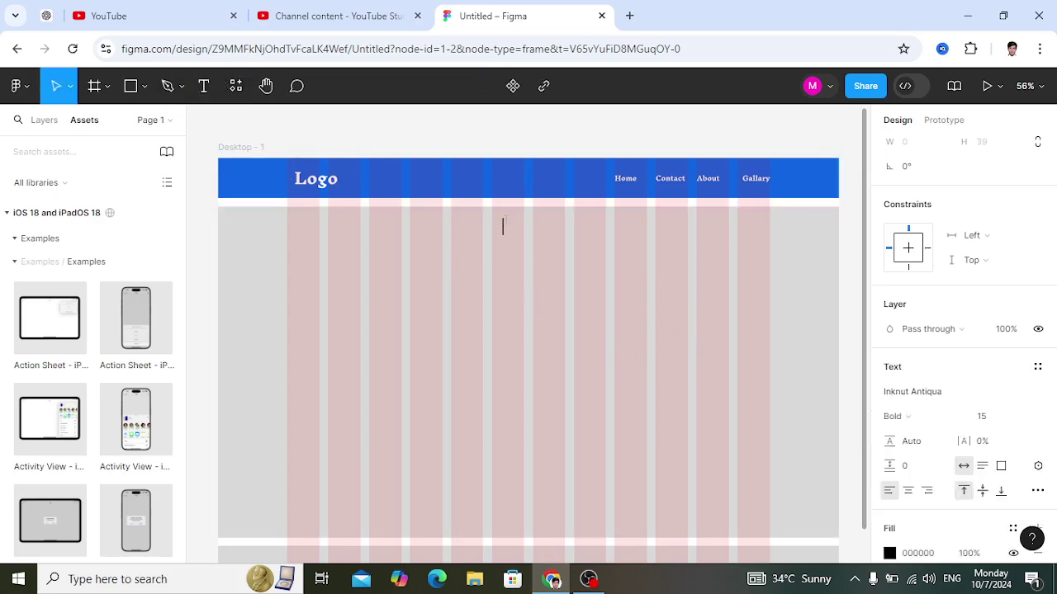
type("Gallary")
key("Escape")
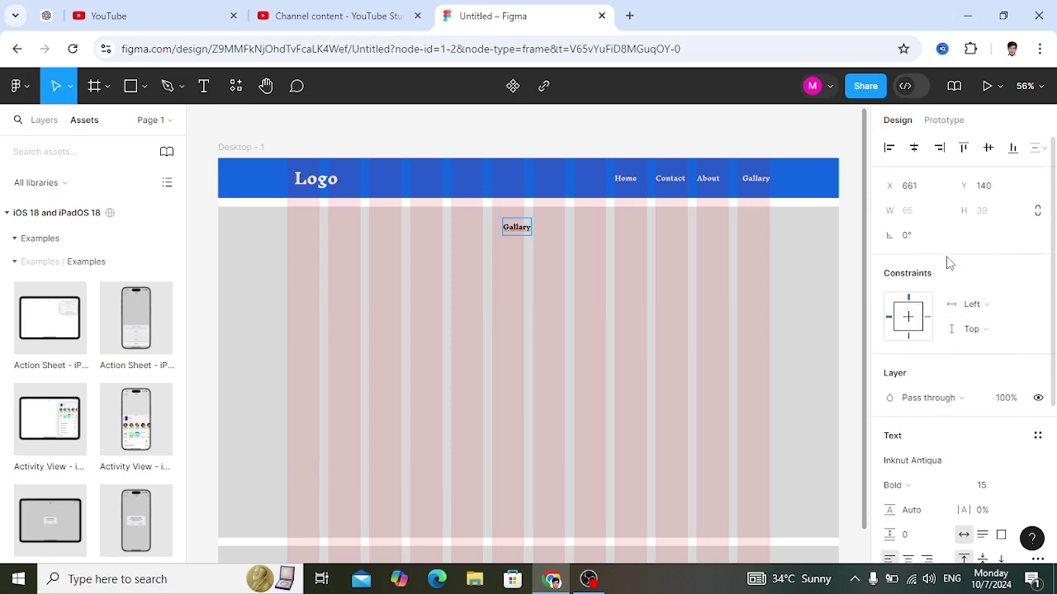
left_click(914, 147)
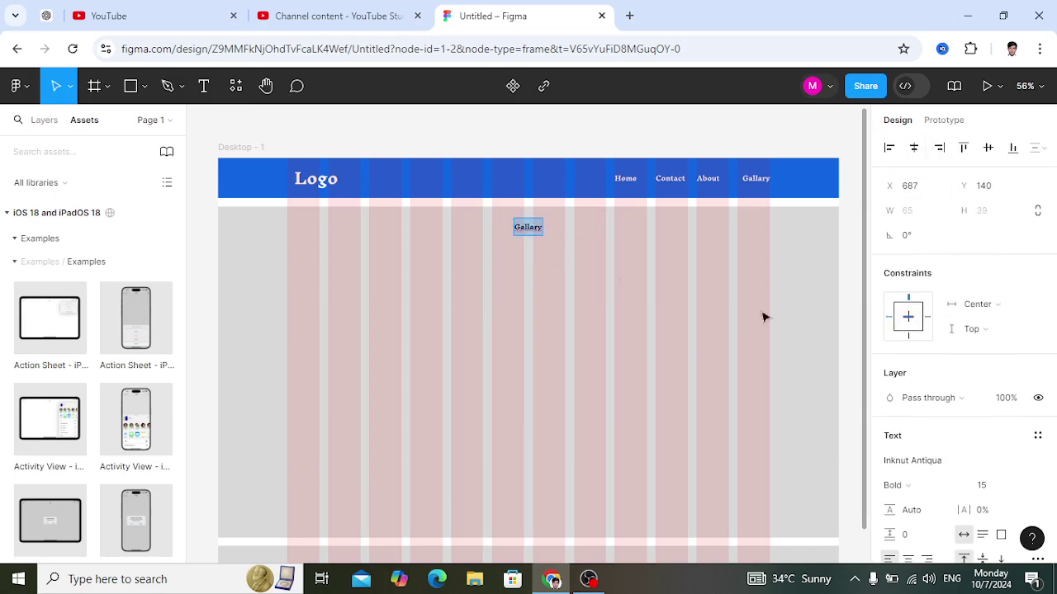
scroll(942, 437, "down", 3)
scroll(941, 437, "down", 1)
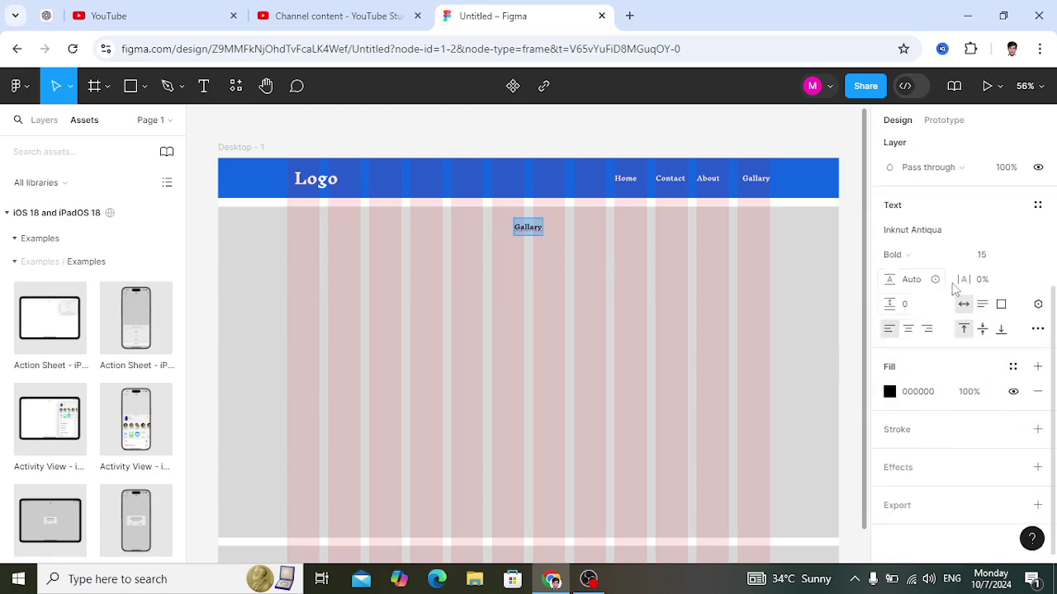
Set the Gallary heading to size 32 Bold, move it up near the body top, and recentre it.
left_click(1020, 255)
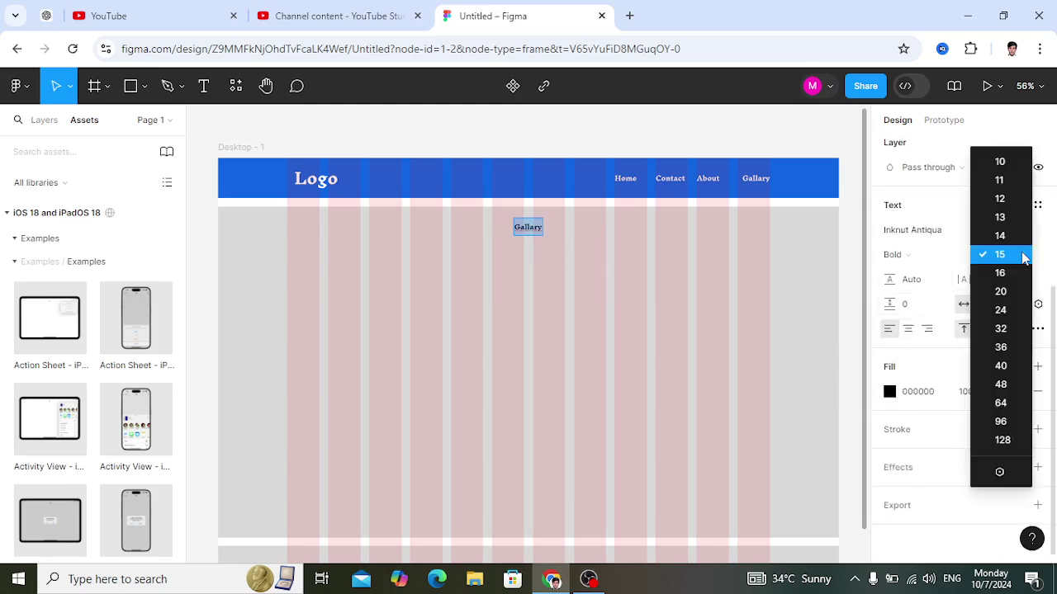
left_click(1007, 329)
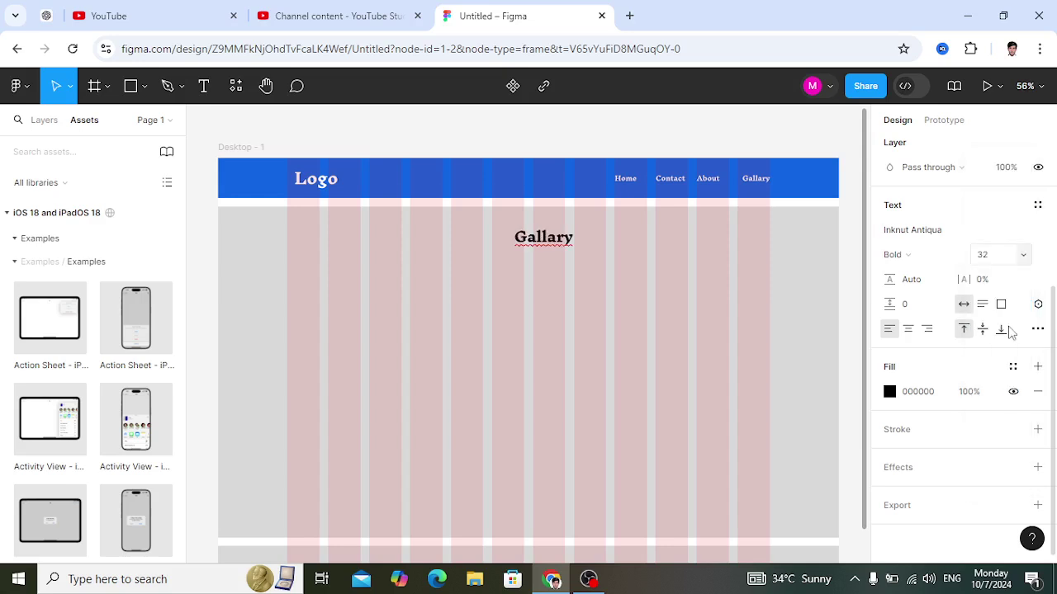
left_click(960, 261)
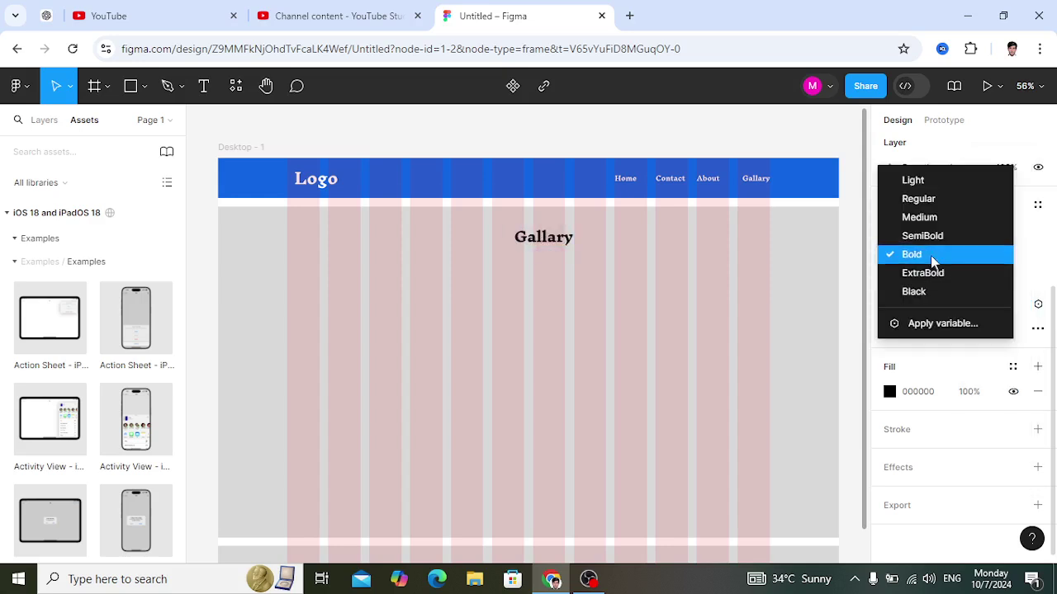
left_click(931, 260)
double_click(541, 237)
left_click(537, 239)
key("Escape")
left_click_drag(550, 253, 550, 239)
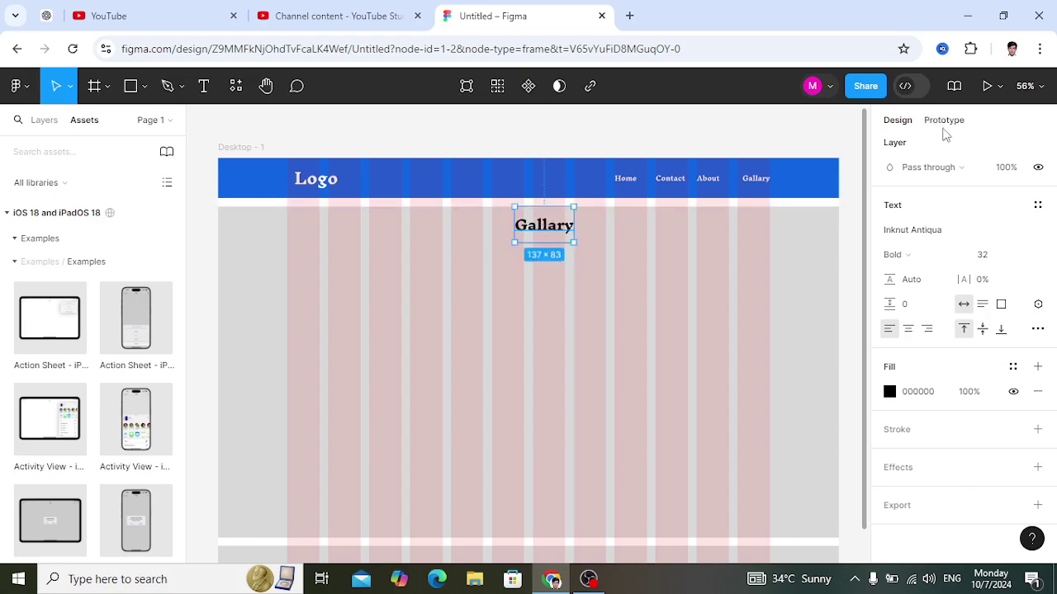
scroll(957, 184, "up", 5)
left_click(914, 148)
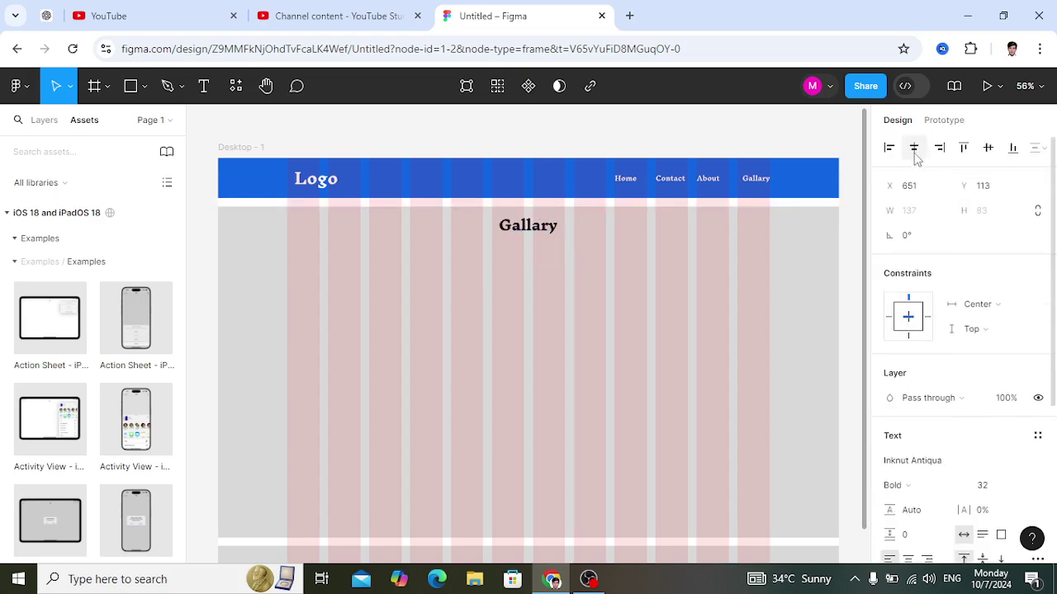
scroll(427, 321, "down", 2)
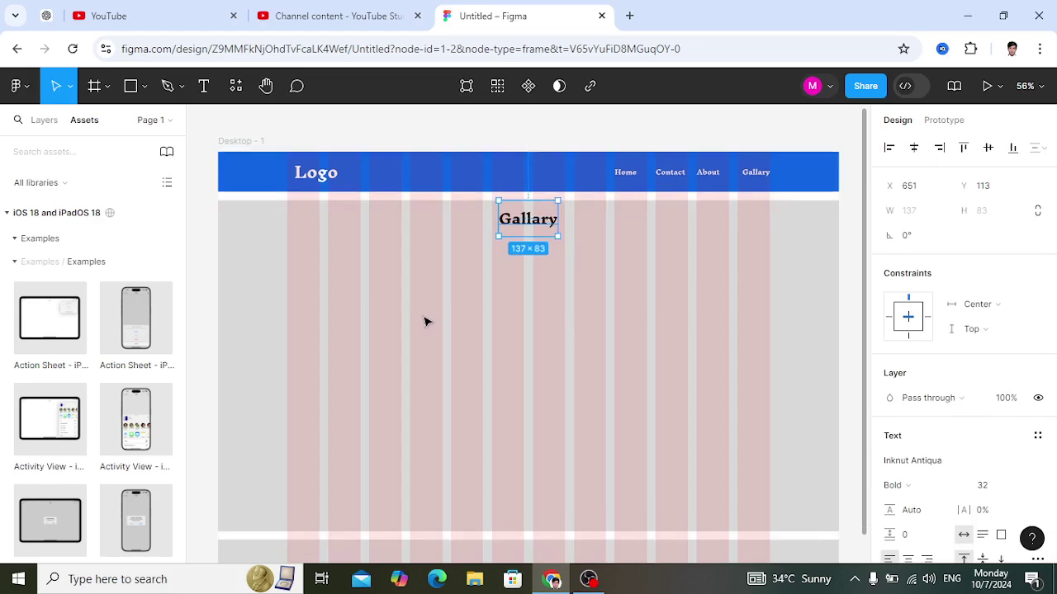
left_click(368, 291)
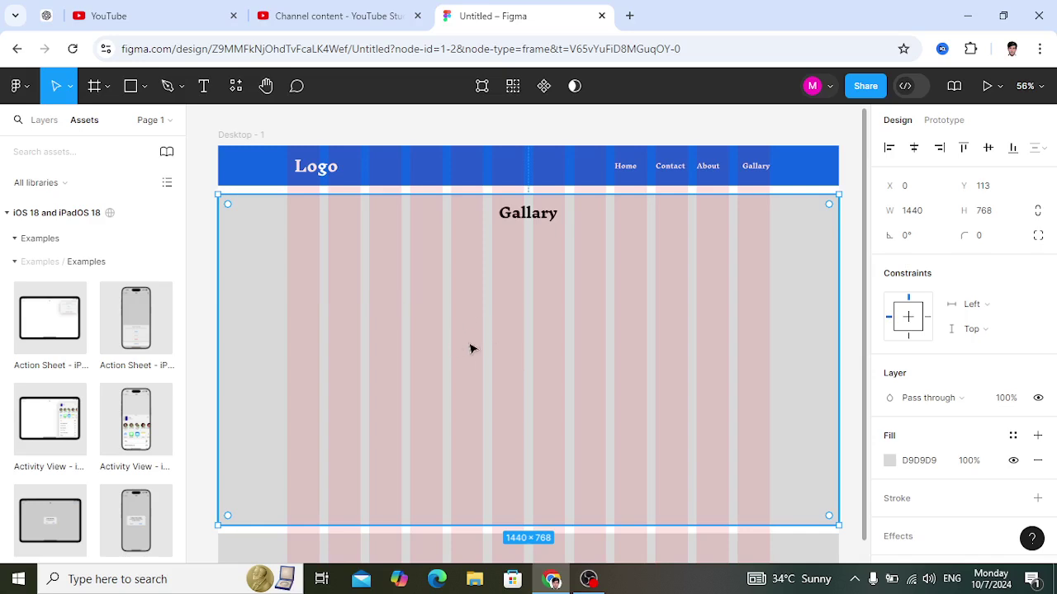
Draw a 248 × 221 grey tile rectangle on the left below the Gallary heading.
left_click(144, 88)
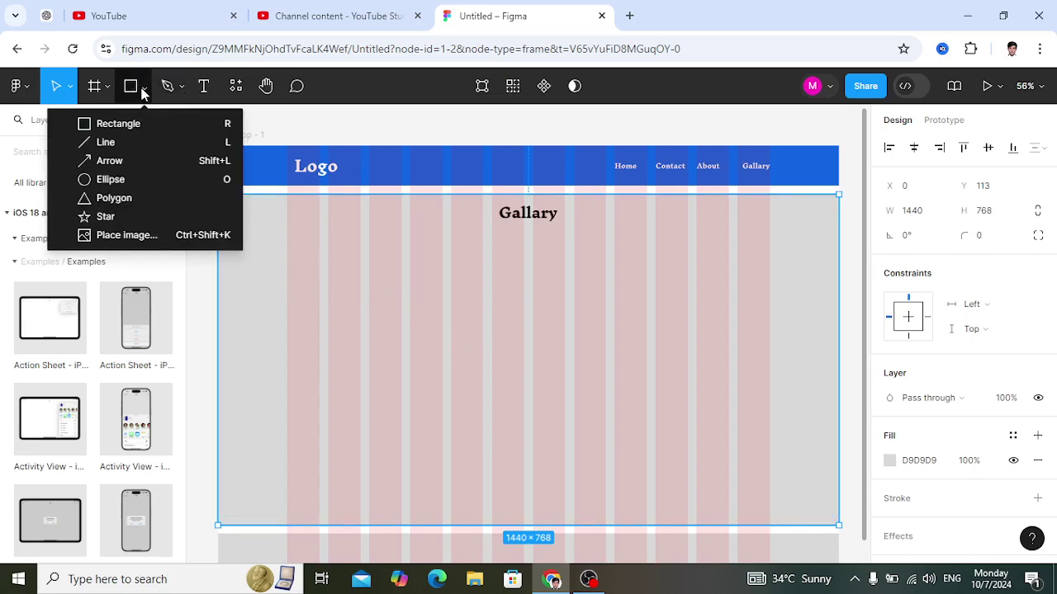
left_click(134, 124)
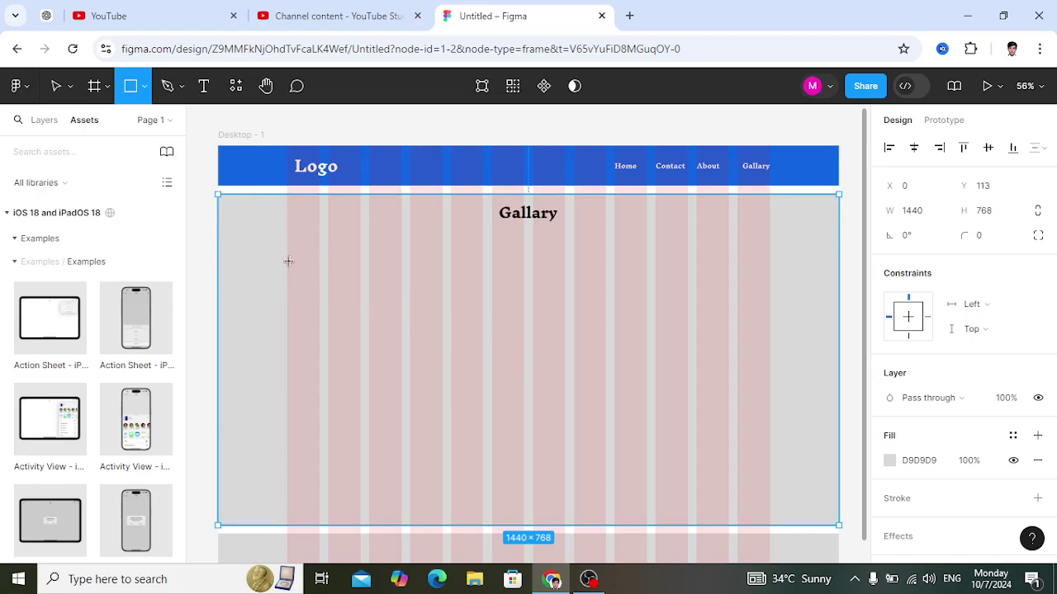
mouse_move(288, 261)
left_mouse_down()
mouse_move(308, 286)
mouse_move(395, 326)
mouse_move(394, 355)
left_mouse_up()
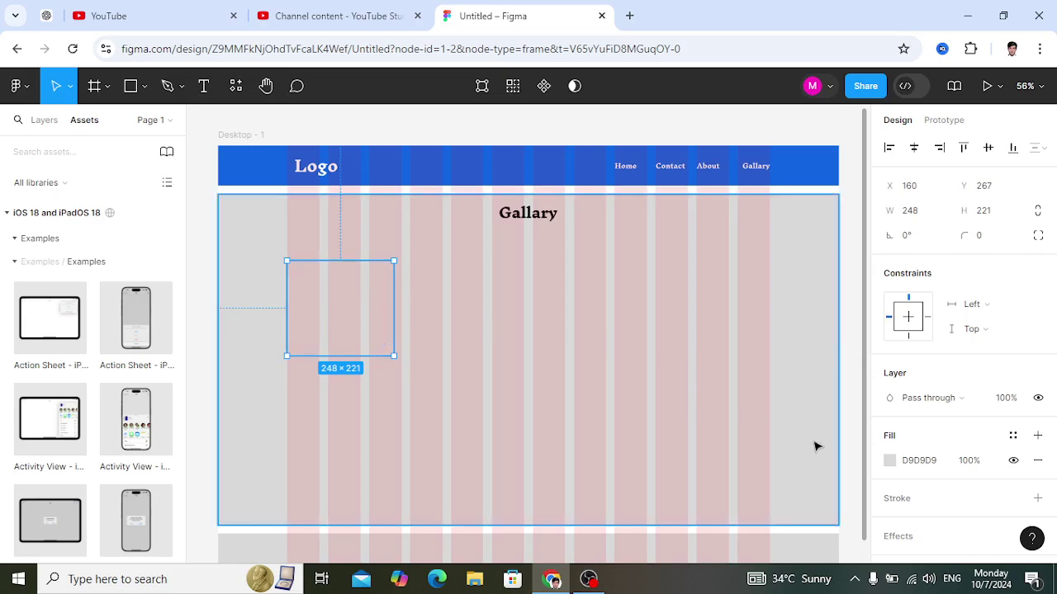
scroll(901, 450, "down", 1)
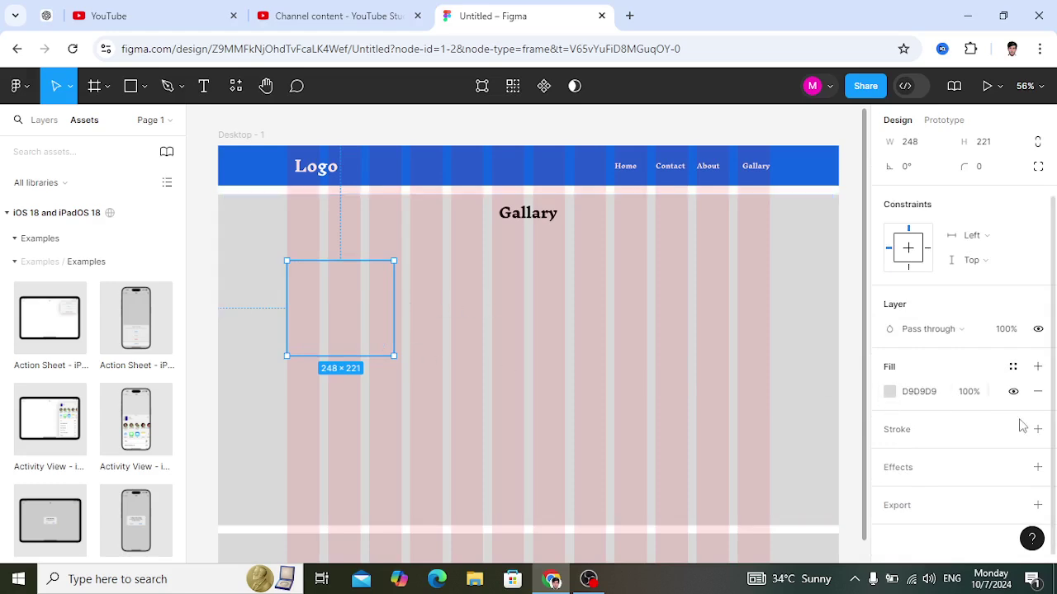
Fill the 248×221 gallery tile with the 'responsive navbar' screenshot image from Downloads.
left_click(890, 391)
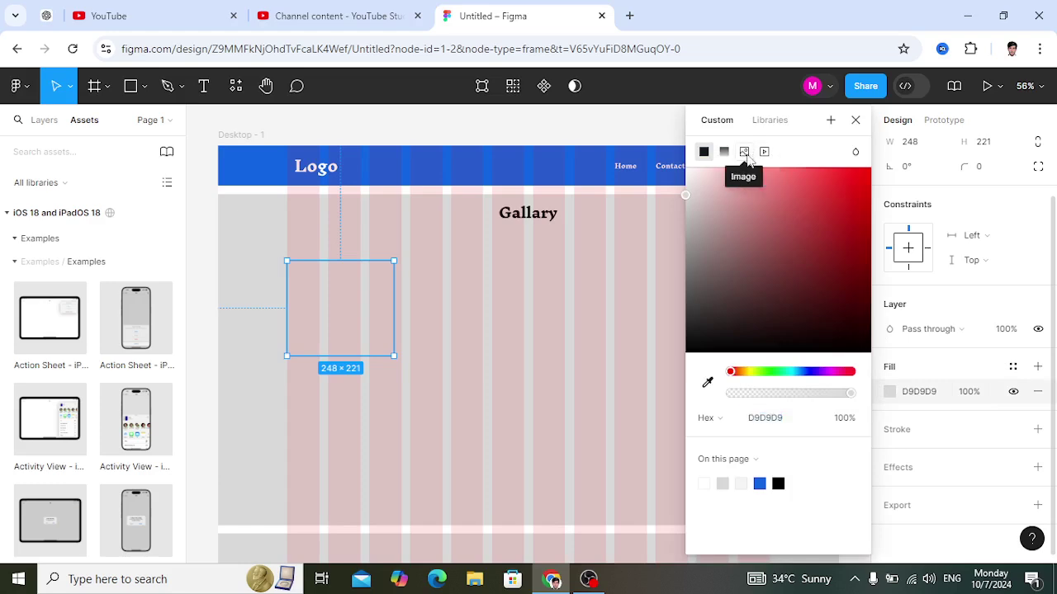
left_click(746, 156)
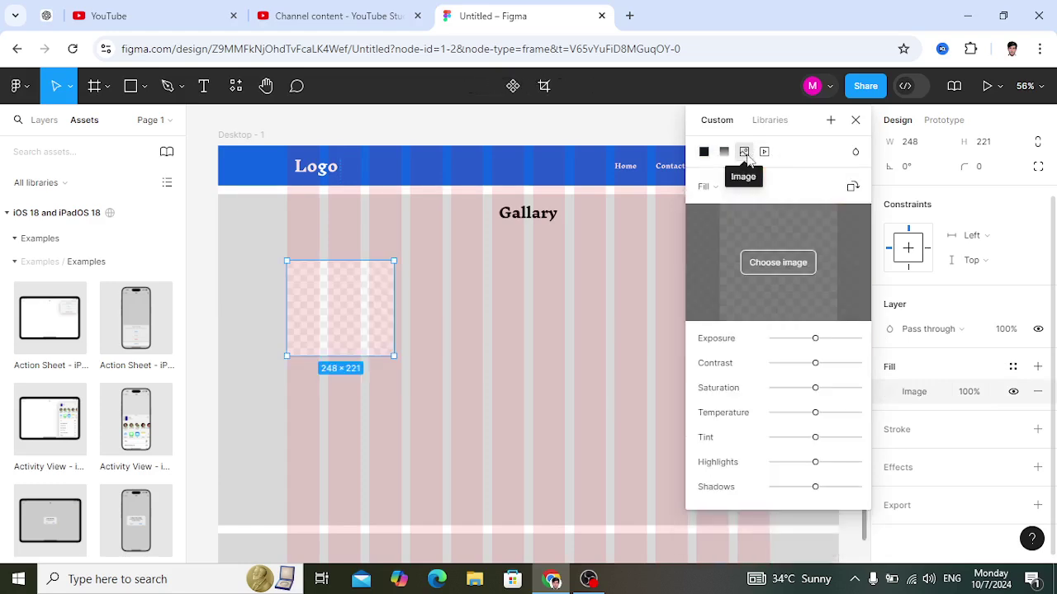
left_click(779, 264)
left_click(47, 166)
scroll(427, 237, "down", 2)
scroll(426, 237, "up", 2)
double_click(450, 266)
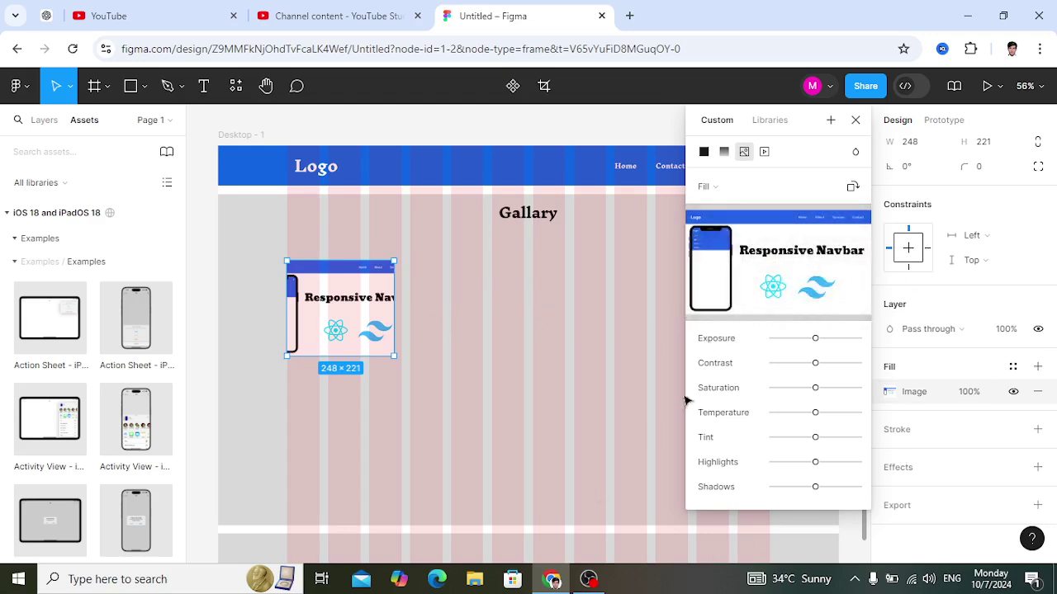
left_click(856, 122)
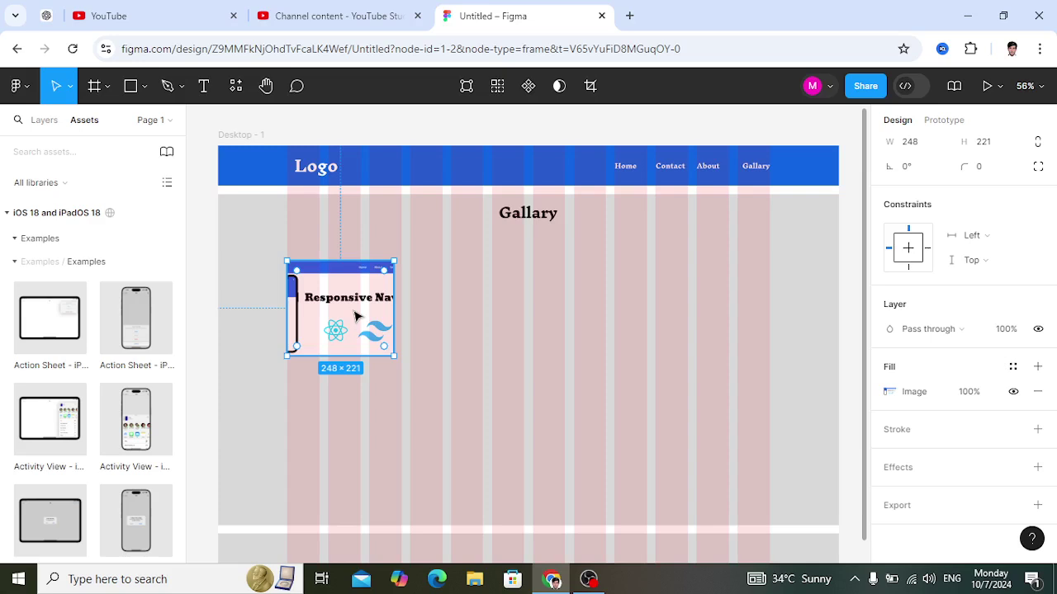
Copy the tile to its right and give it a solid dark purple 2913AF fill.
left_click_drag(356, 316, 482, 314)
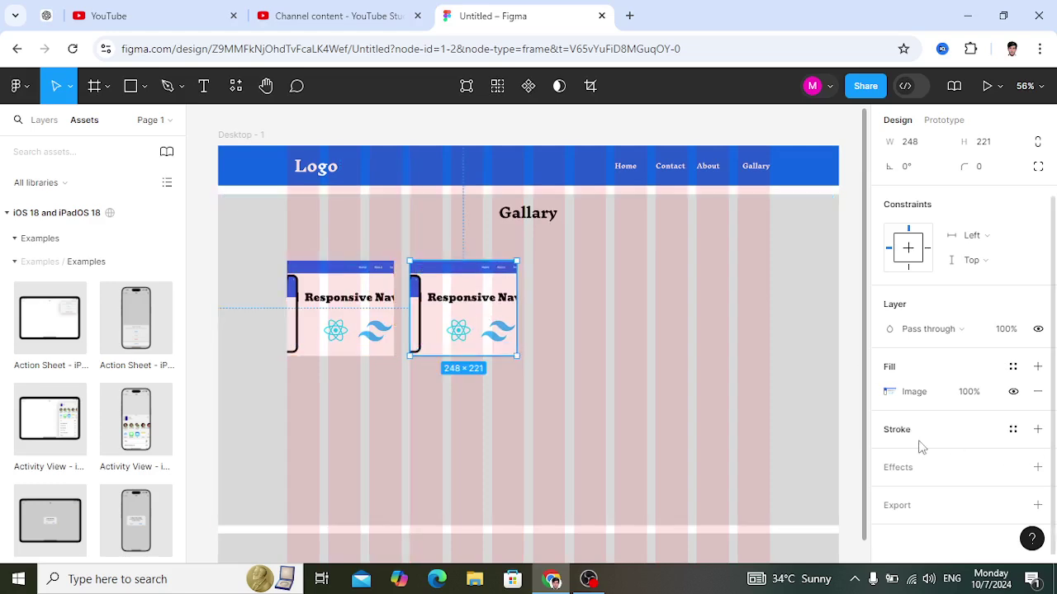
left_click(889, 395)
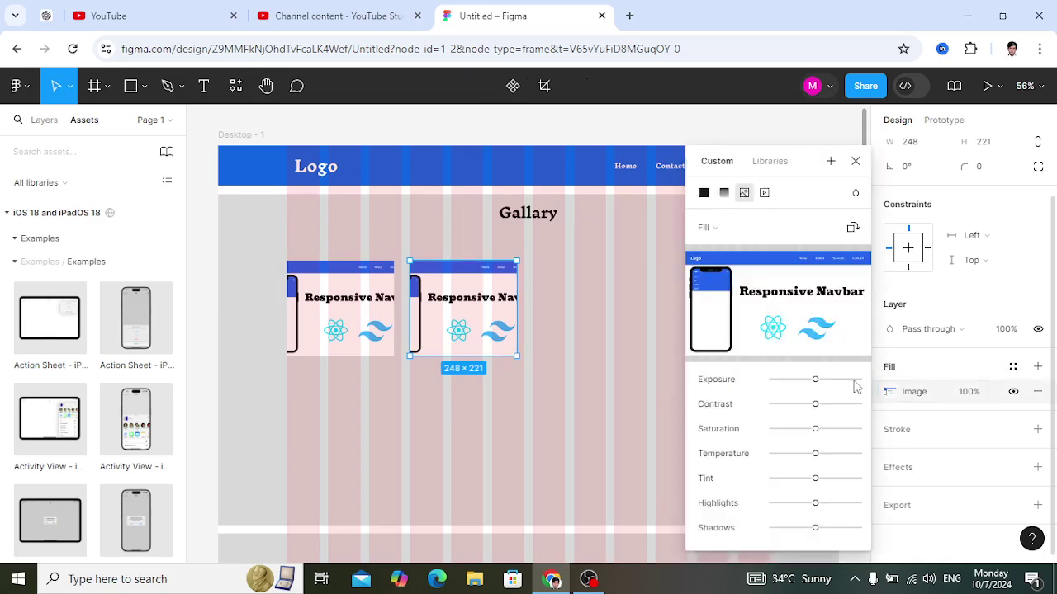
left_click(702, 193)
left_click(814, 372)
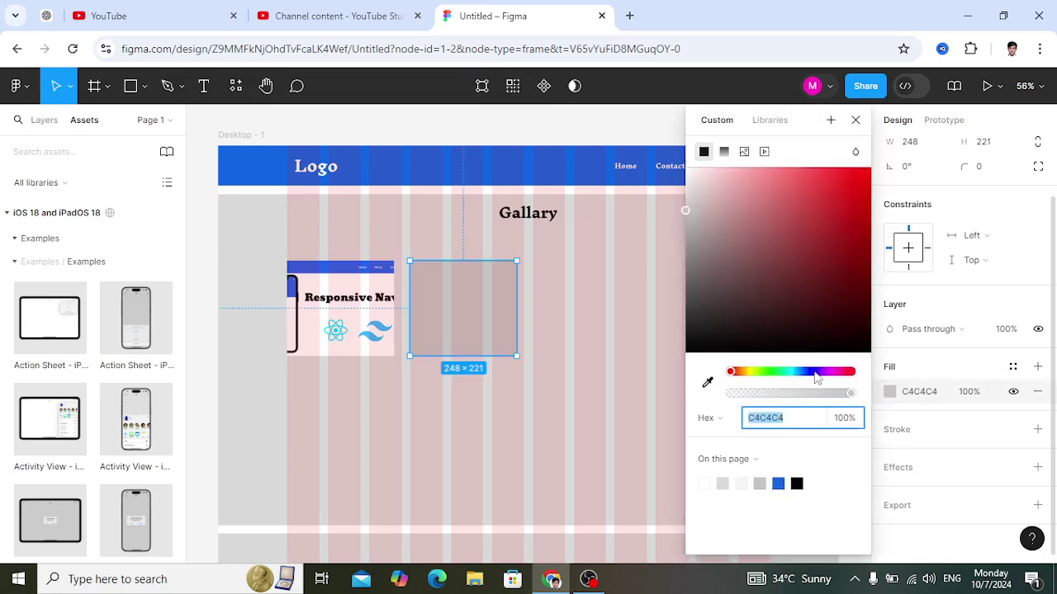
left_click(850, 226)
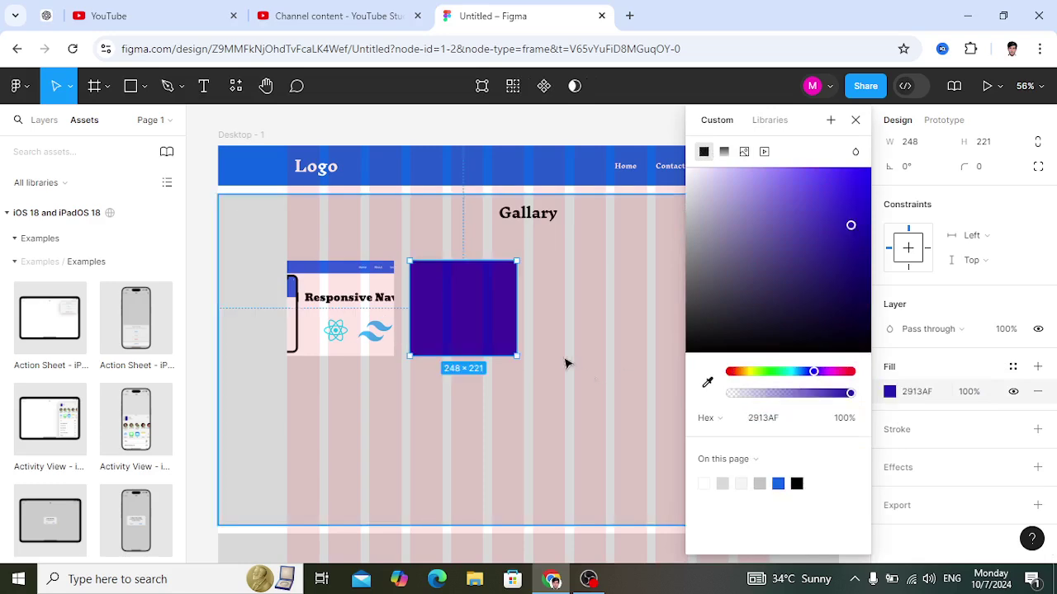
Add a third tile beside the purple one, coloured magenta CE34A3.
left_click_drag(502, 327, 624, 323)
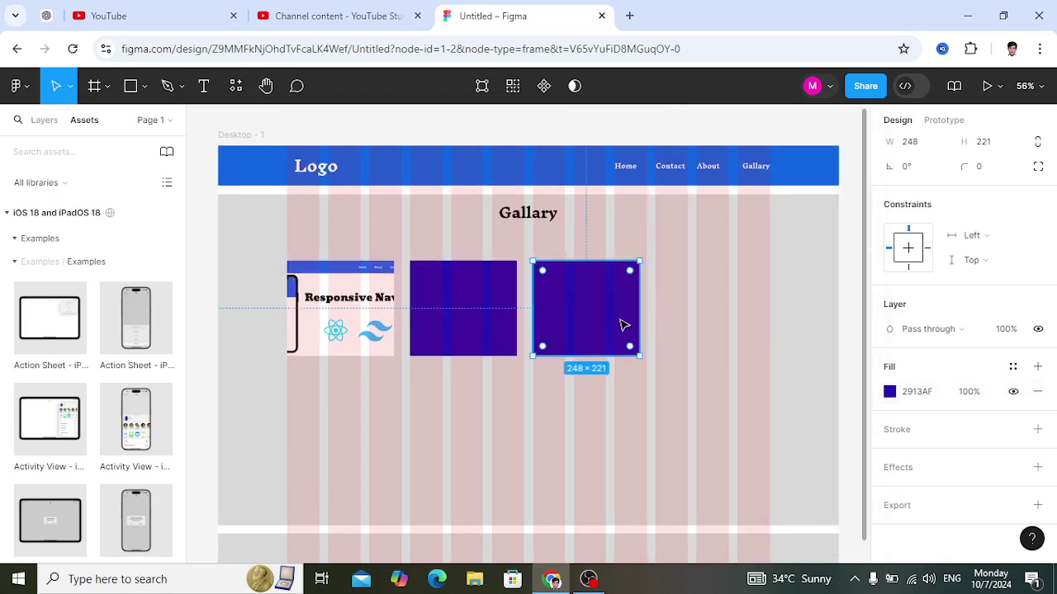
left_click(890, 392)
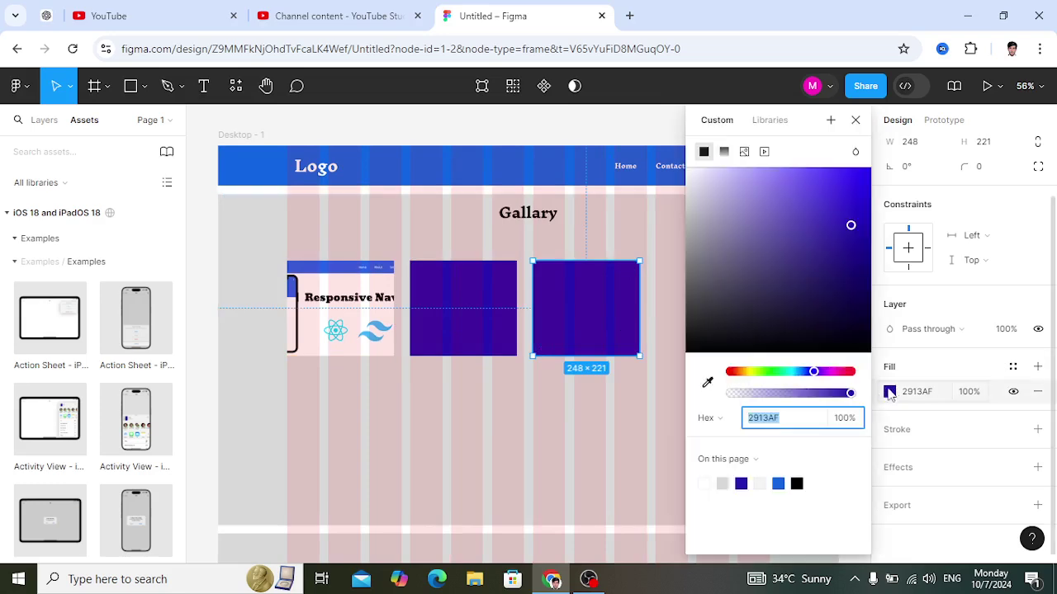
left_click(840, 376)
left_click(825, 207)
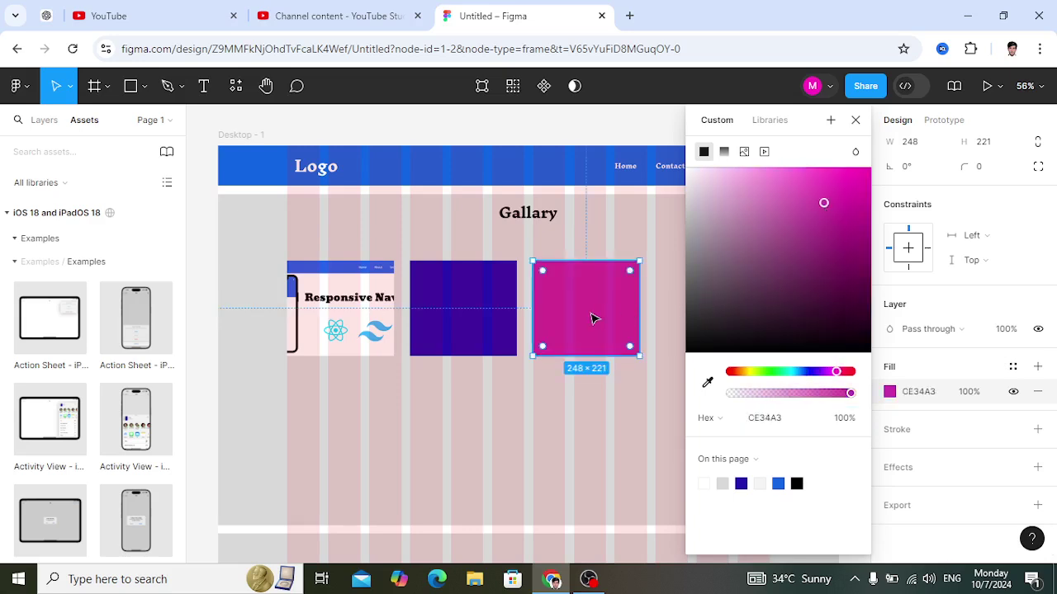
Add a fourth tile at the end of the row, coloured teal 1FDACF.
left_click_drag(597, 318, 719, 317)
left_click(900, 394)
left_click(890, 392)
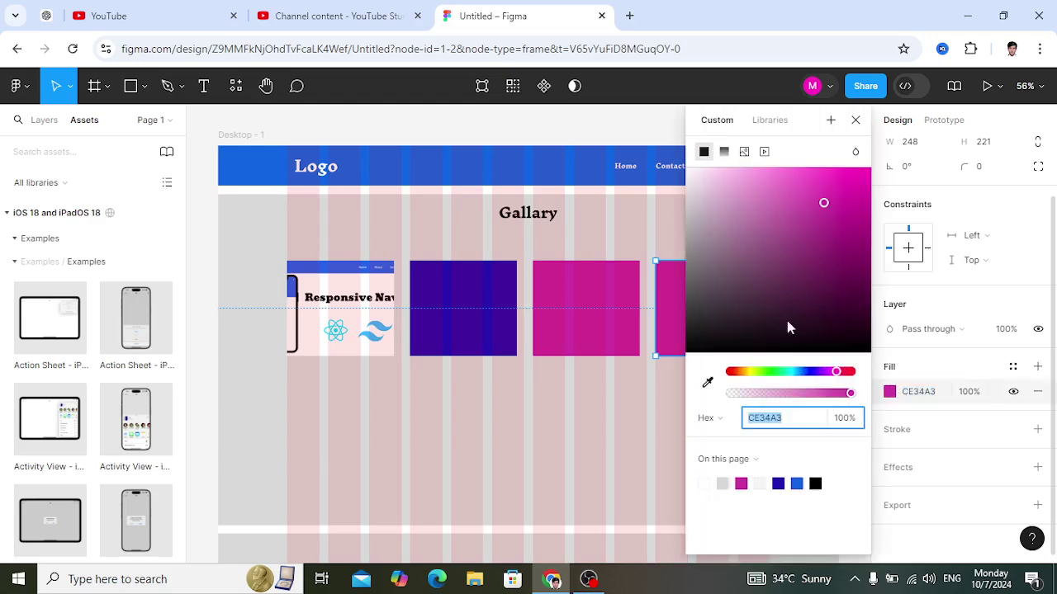
left_click(790, 372)
left_click(843, 199)
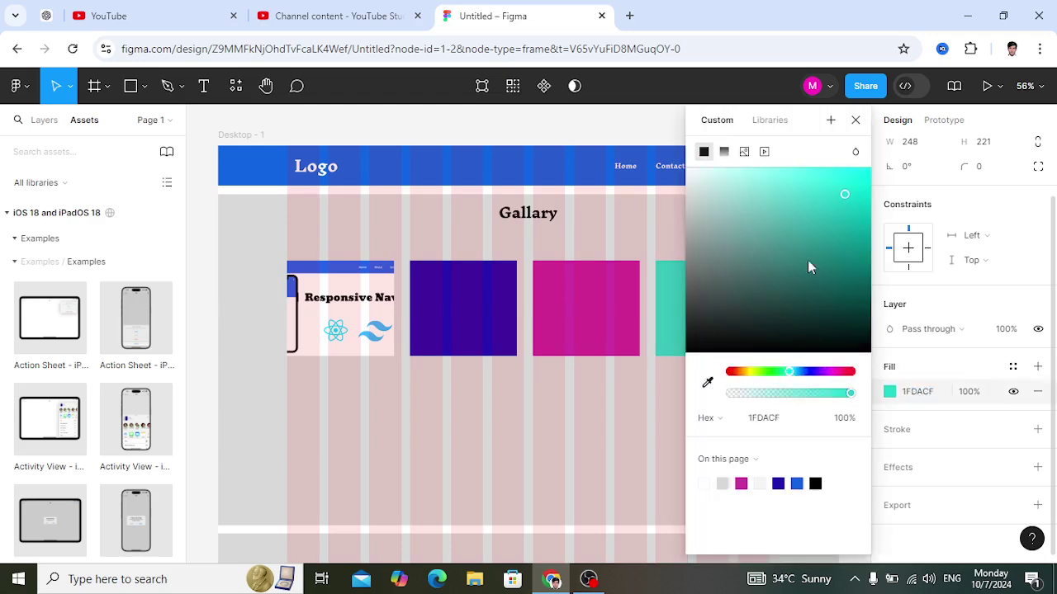
left_click(454, 402)
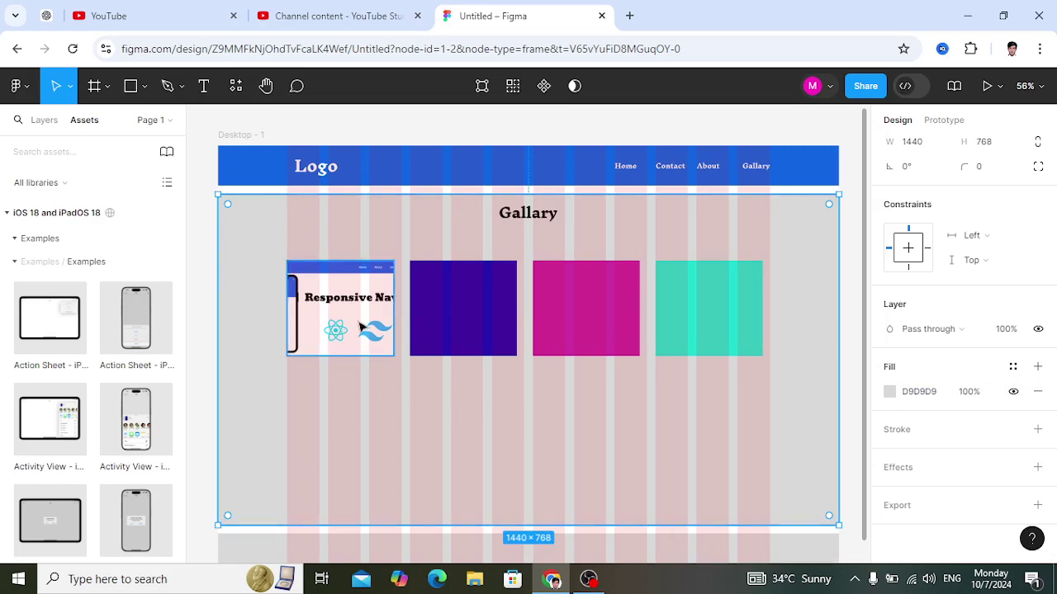
Duplicate the navbar image, purple, magenta and teal tiles into a row 52 below the first.
mouse_move(361, 328)
left_mouse_down()
mouse_move(361, 383)
mouse_move(350, 315)
left_mouse_up()
left_click(351, 316)
left_click_drag(352, 316, 353, 434)
left_click_drag(454, 332, 455, 450)
left_click_drag(566, 327, 582, 441)
left_click_drag(686, 346, 701, 442)
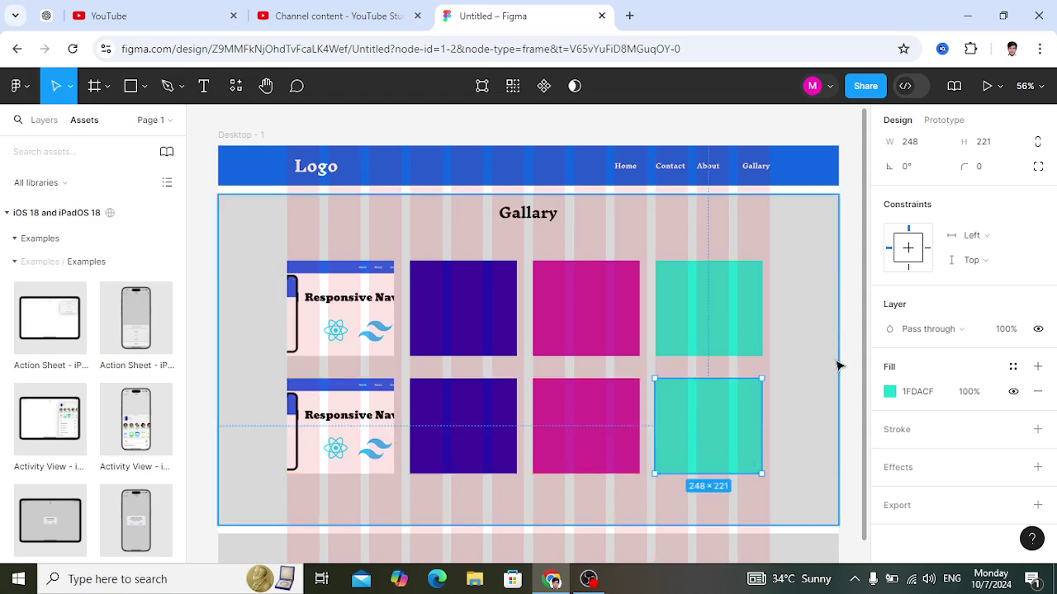
left_click(851, 394)
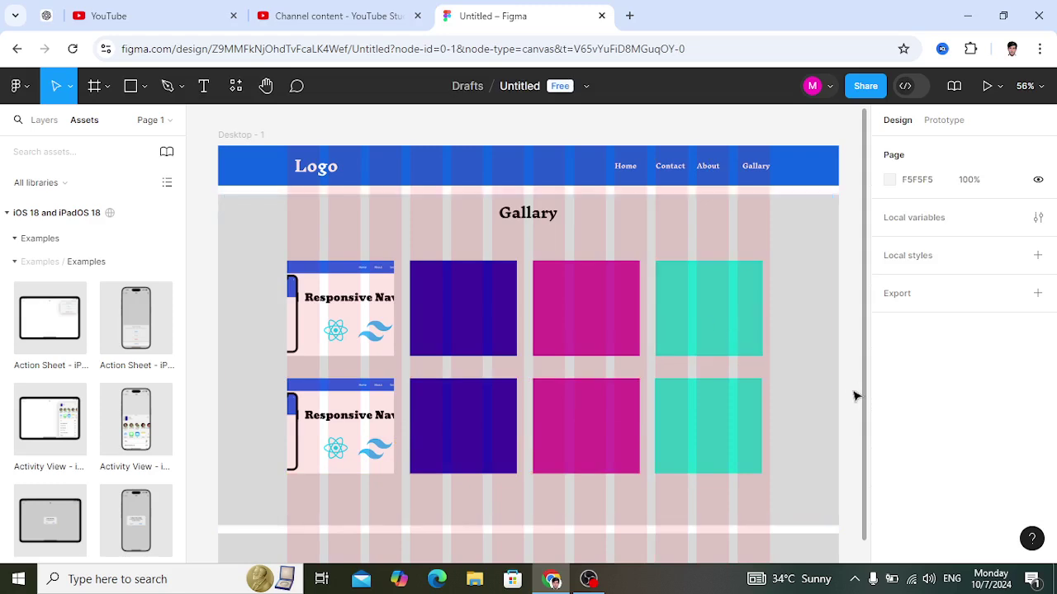
Change the gallery section frame's background fill to light F0EFEF.
scroll(785, 380, "down", 1)
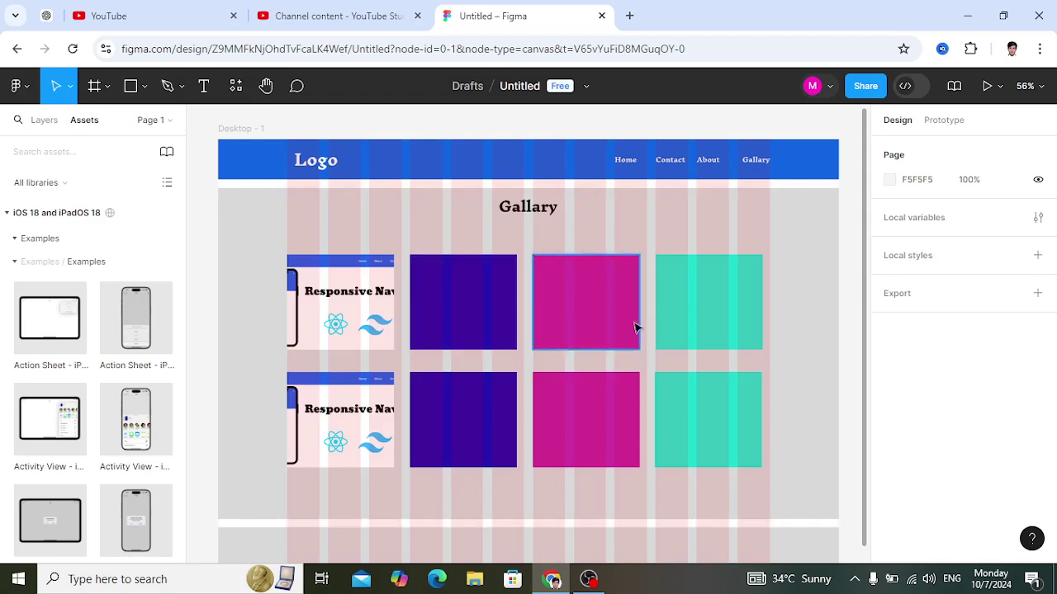
scroll(594, 523, "down", 3)
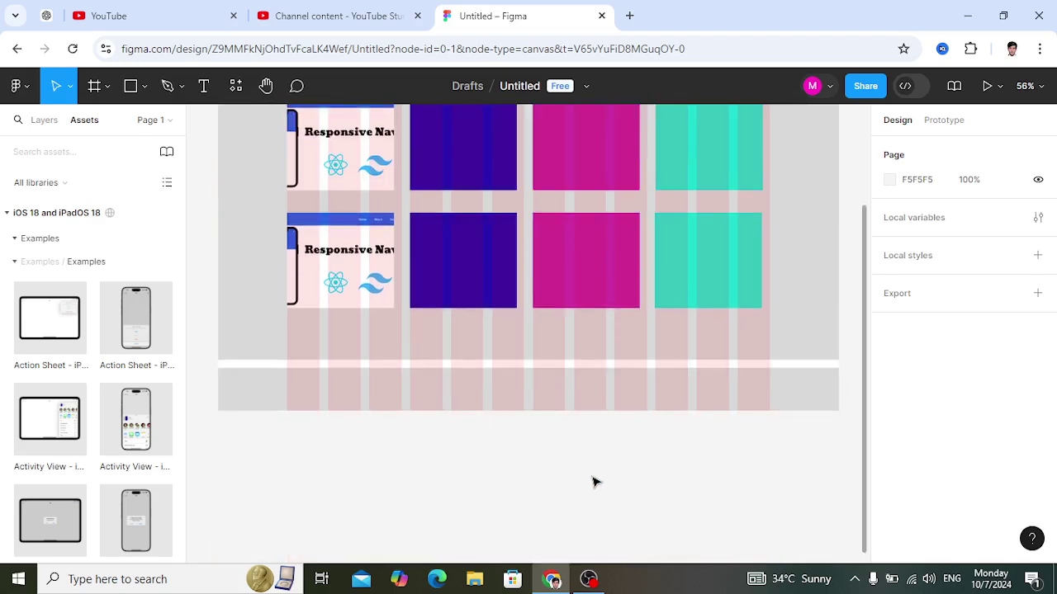
left_click(804, 302)
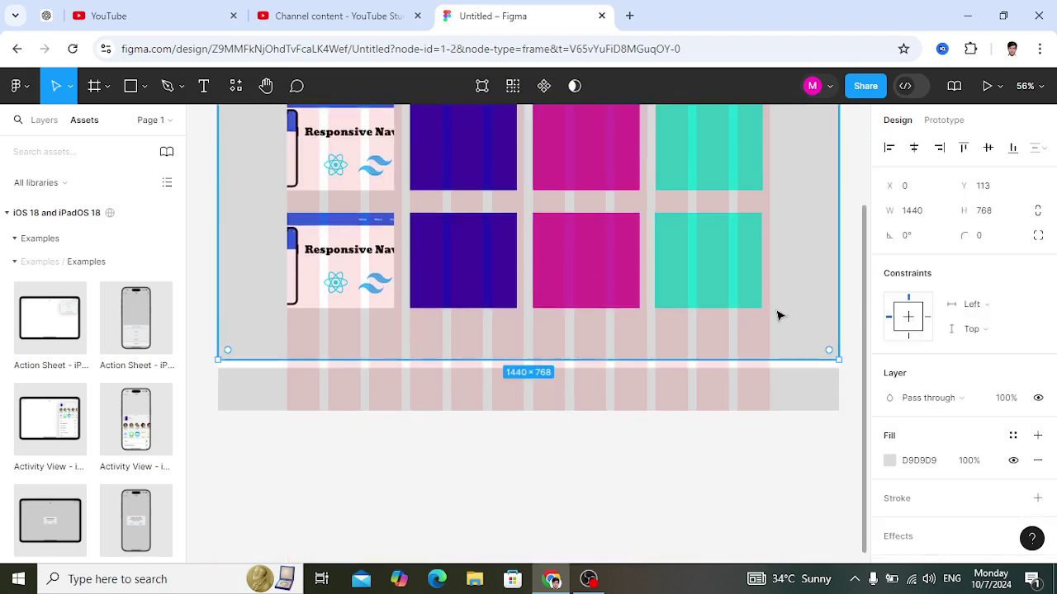
scroll(776, 315, "up", 1)
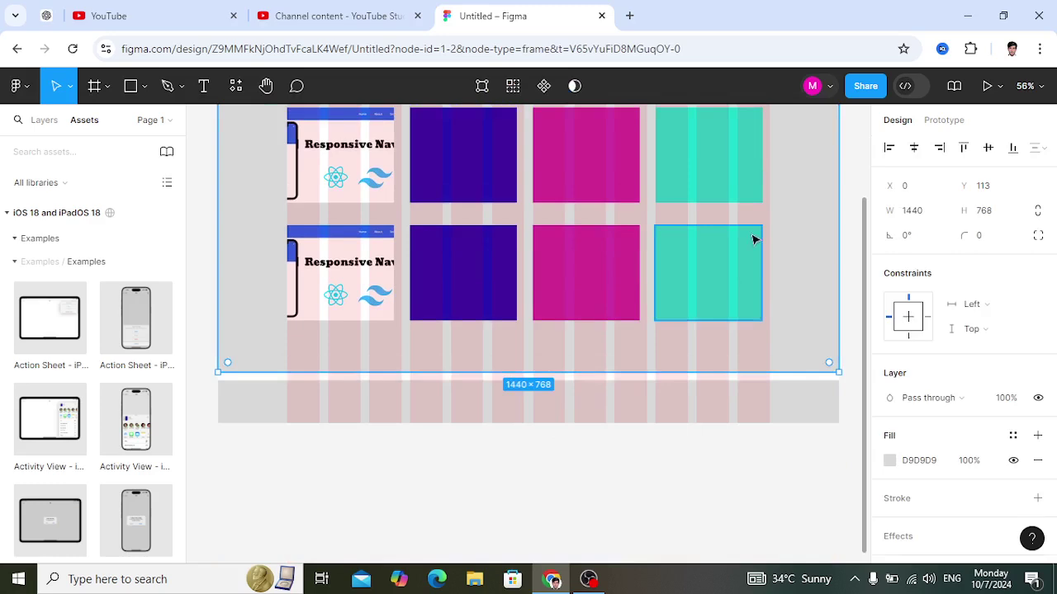
left_click(891, 461)
left_click(686, 179)
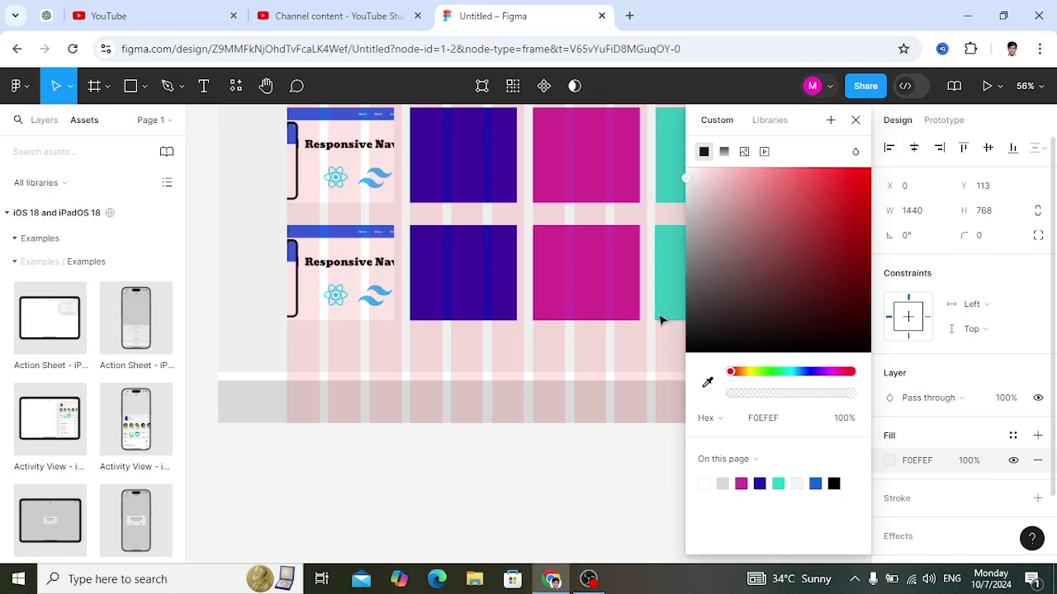
Make the 1440×99 footer rectangle at the bottom dark 2D2A2A.
left_click(546, 419)
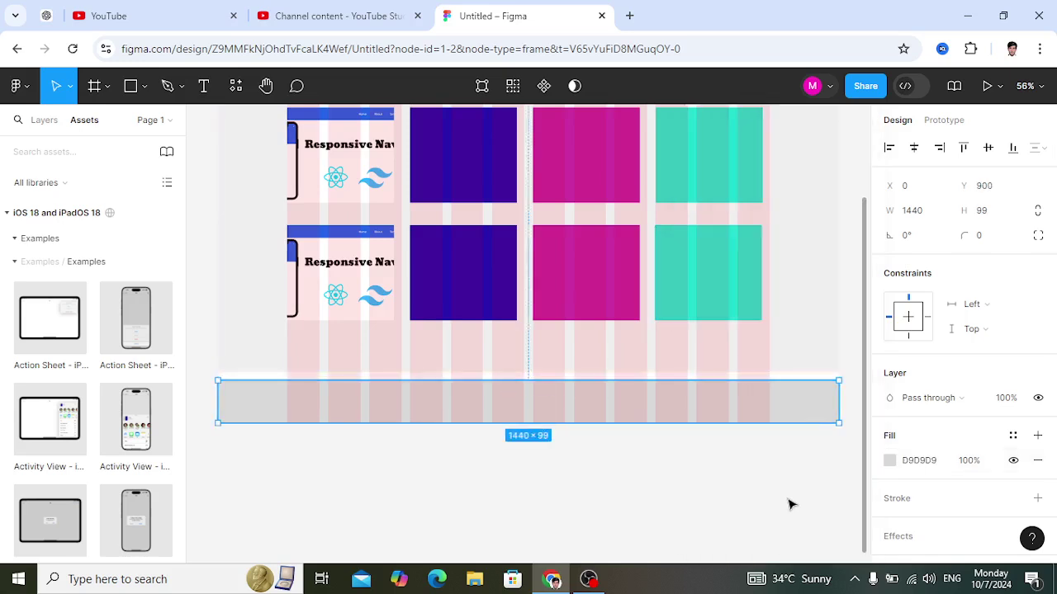
left_click(890, 462)
left_click(696, 321)
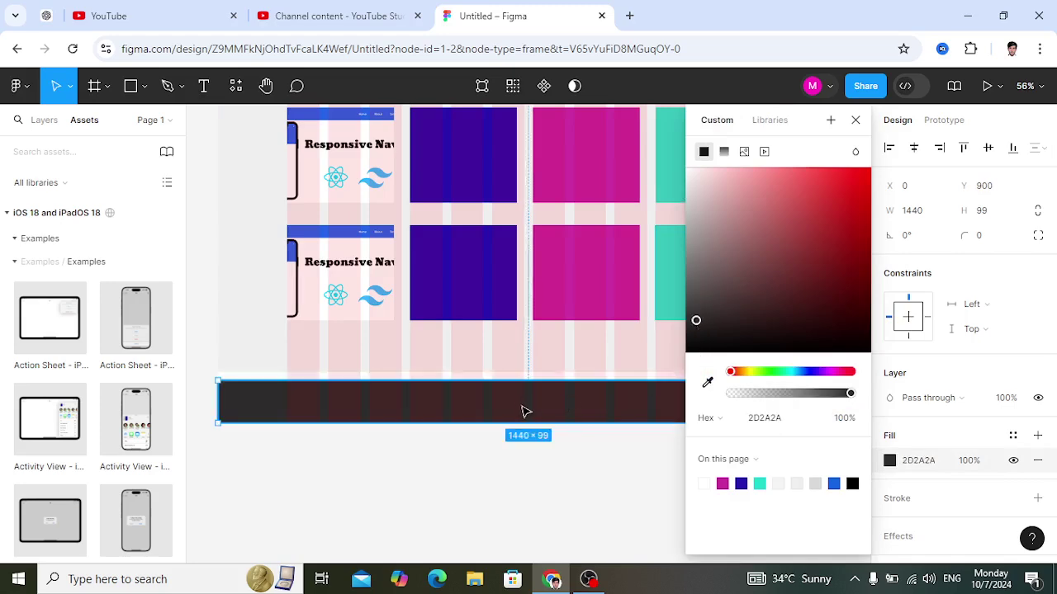
left_click(856, 120)
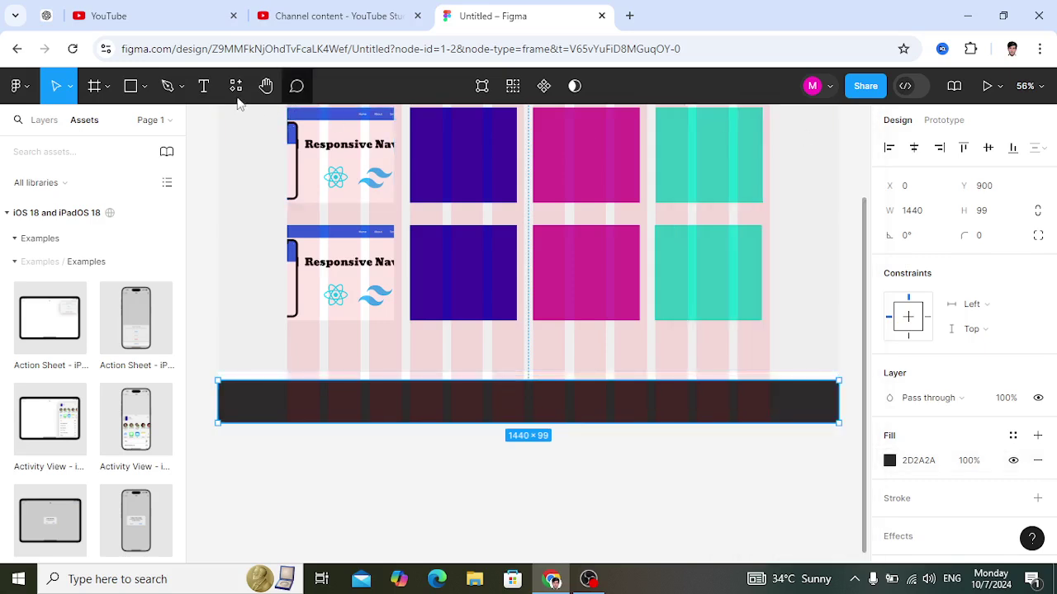
left_click(204, 91)
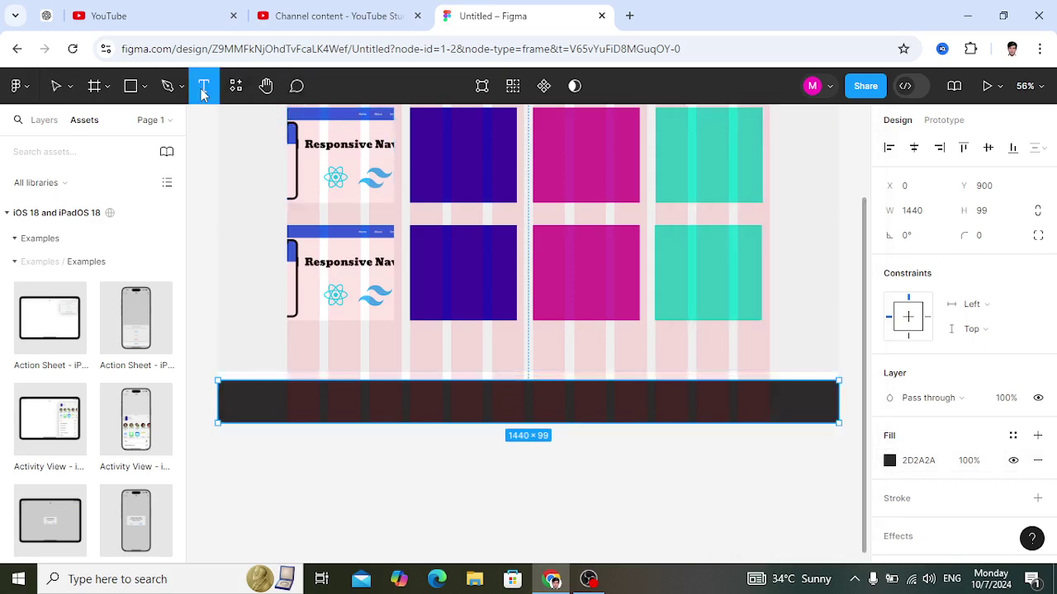
Add a text box on the dark footer reading '2024 Alright Reserved'.
left_click(443, 400)
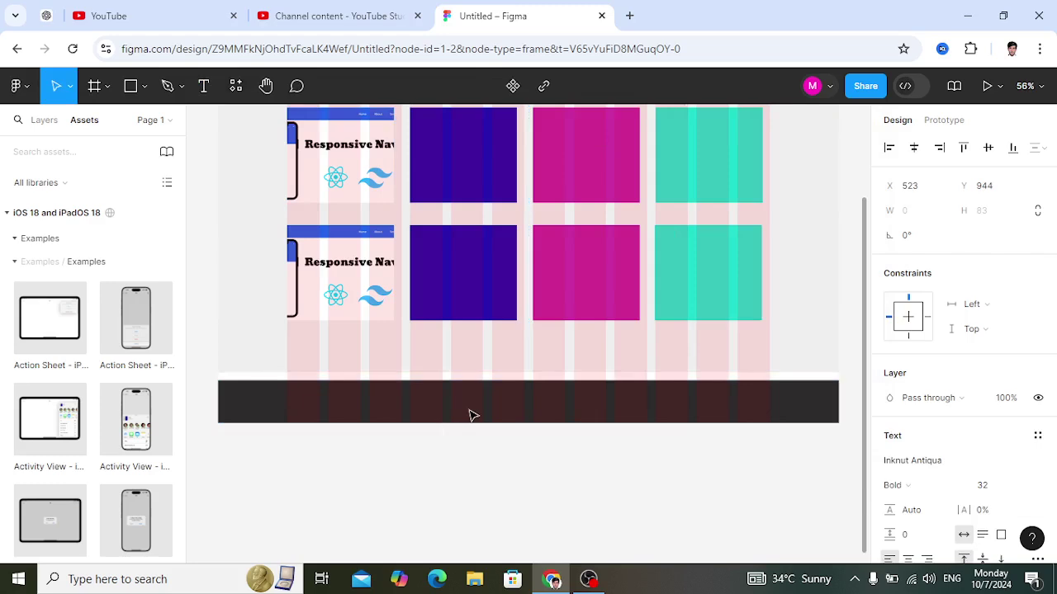
type("2024")
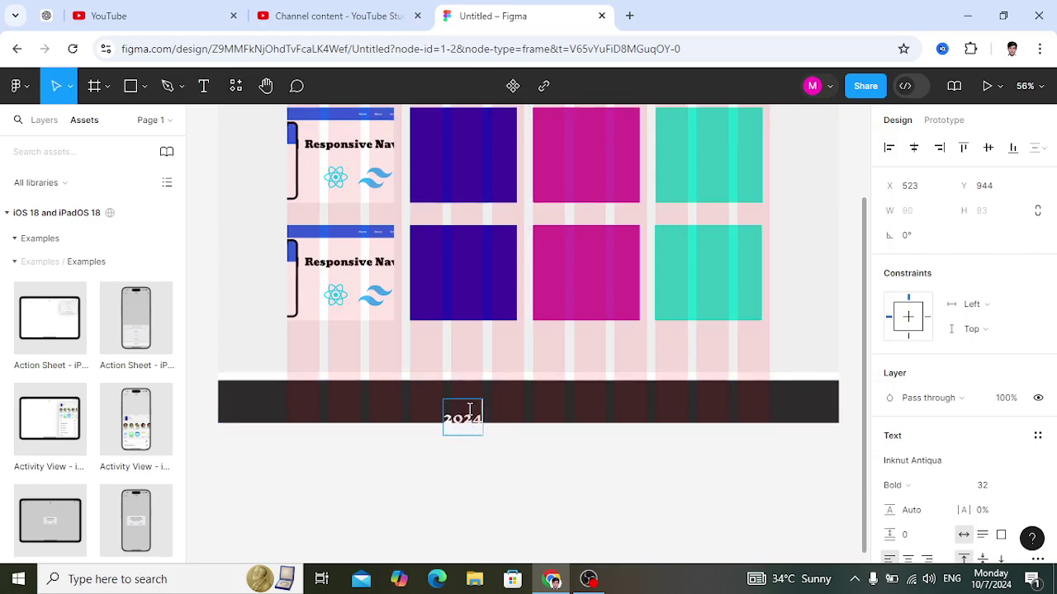
type(" Alrigh")
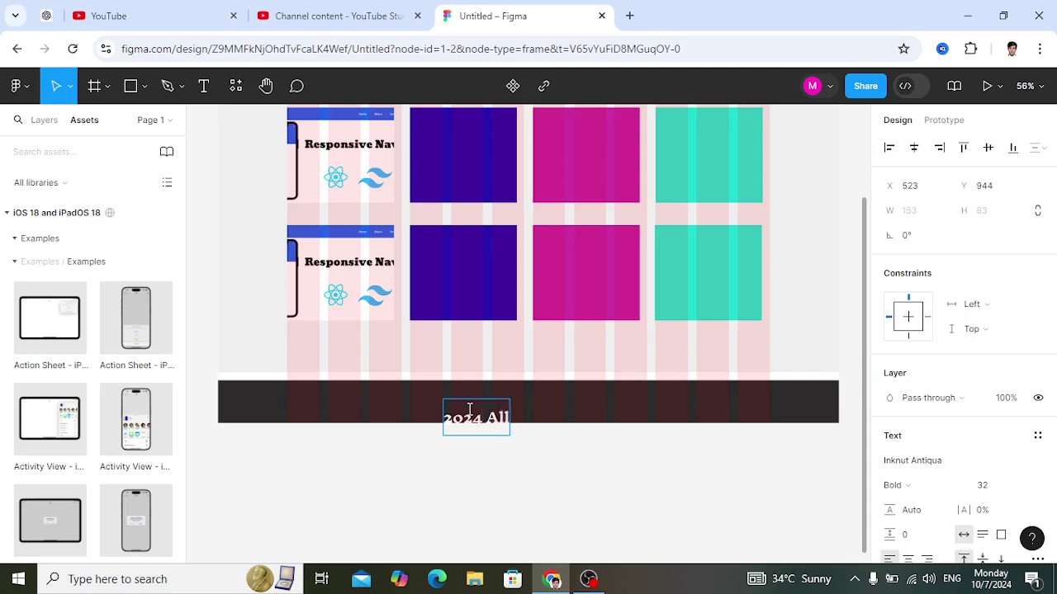
type("t Re")
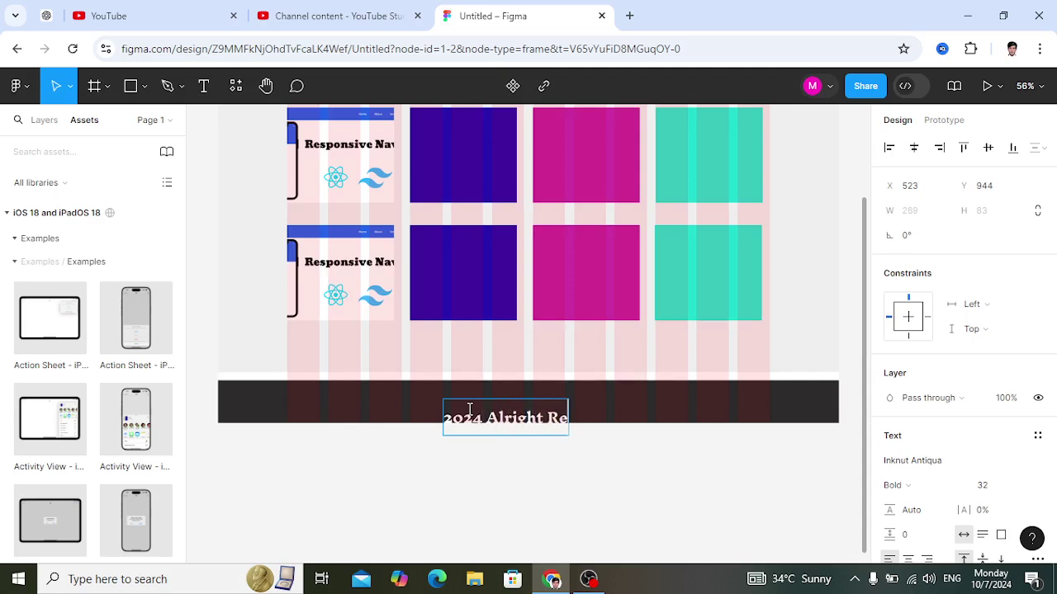
type("served")
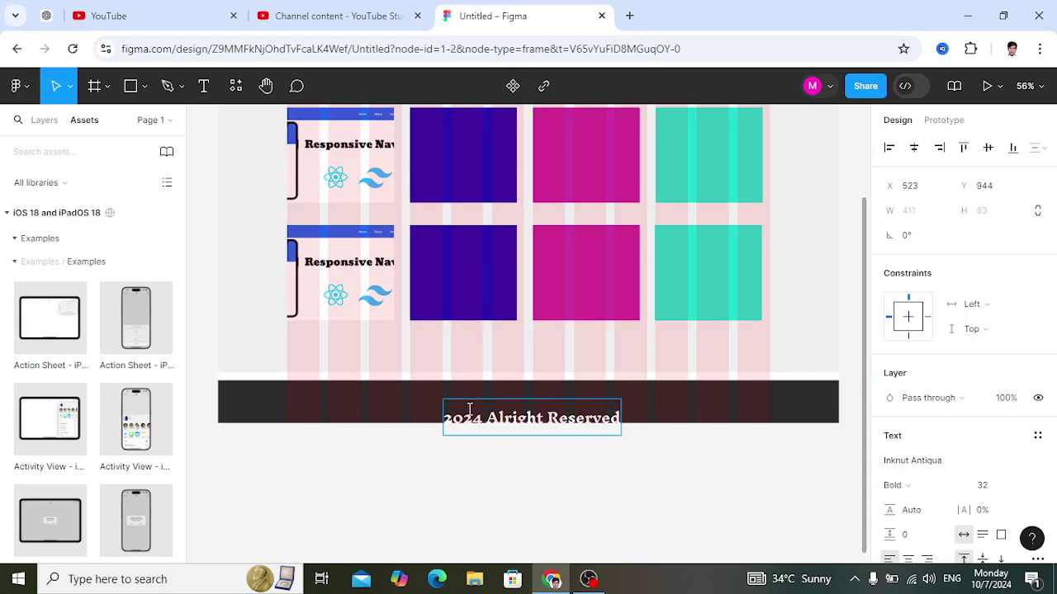
key("ctrl+a")
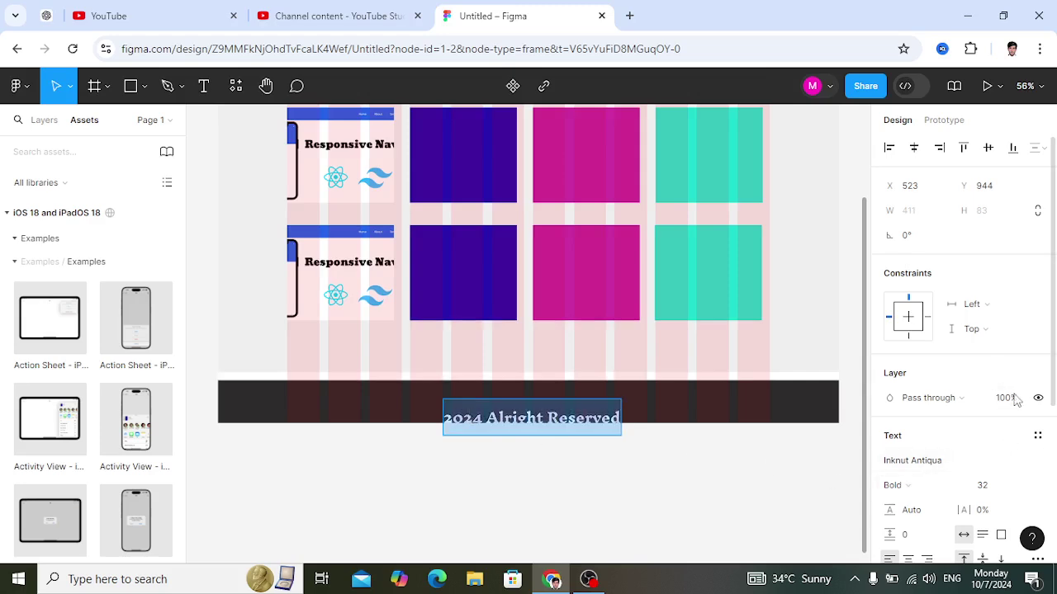
scroll(1015, 385, "down", 3)
Set the footer text to size 16 with EBE2E2 fill and move it toward centre.
left_click(1020, 256)
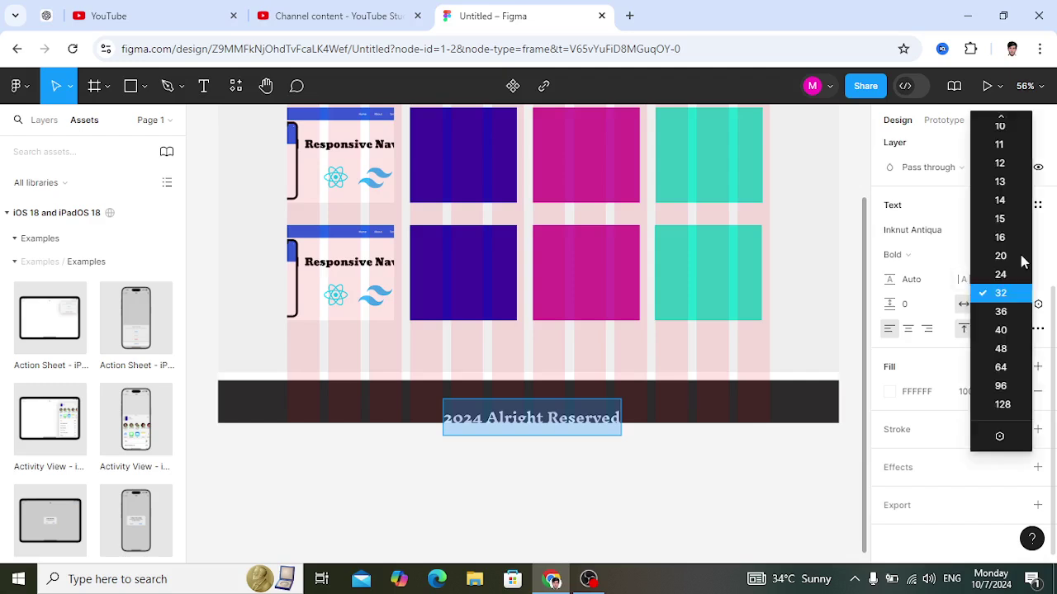
left_click(1000, 238)
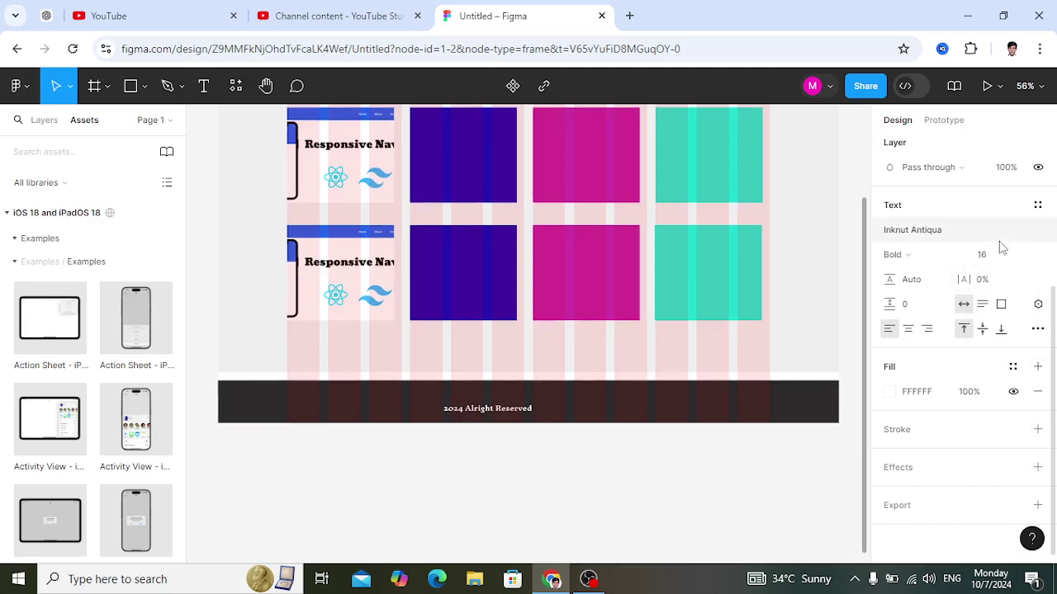
left_click(890, 395)
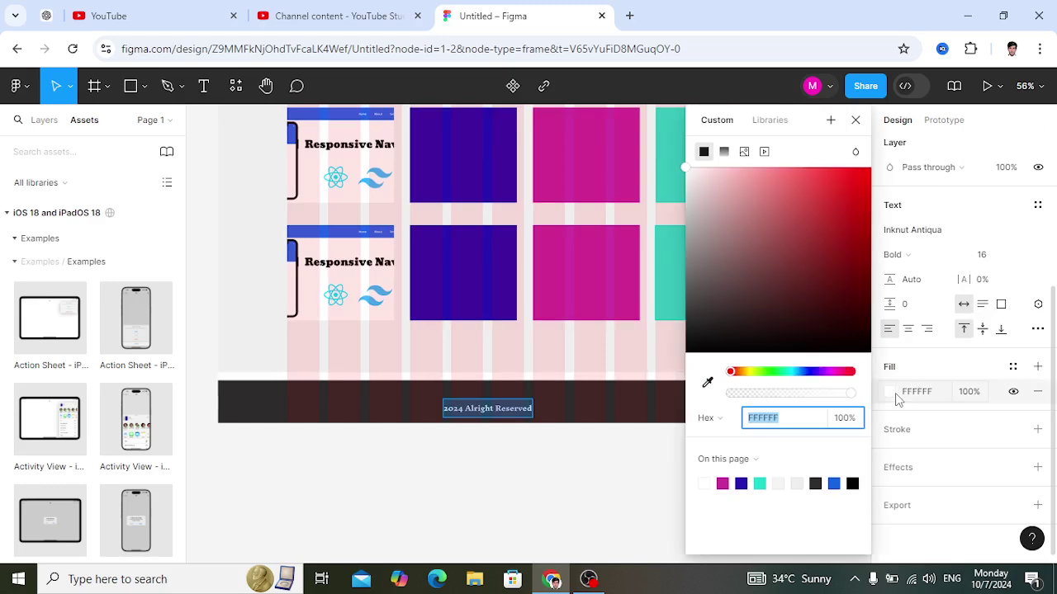
left_click(692, 182)
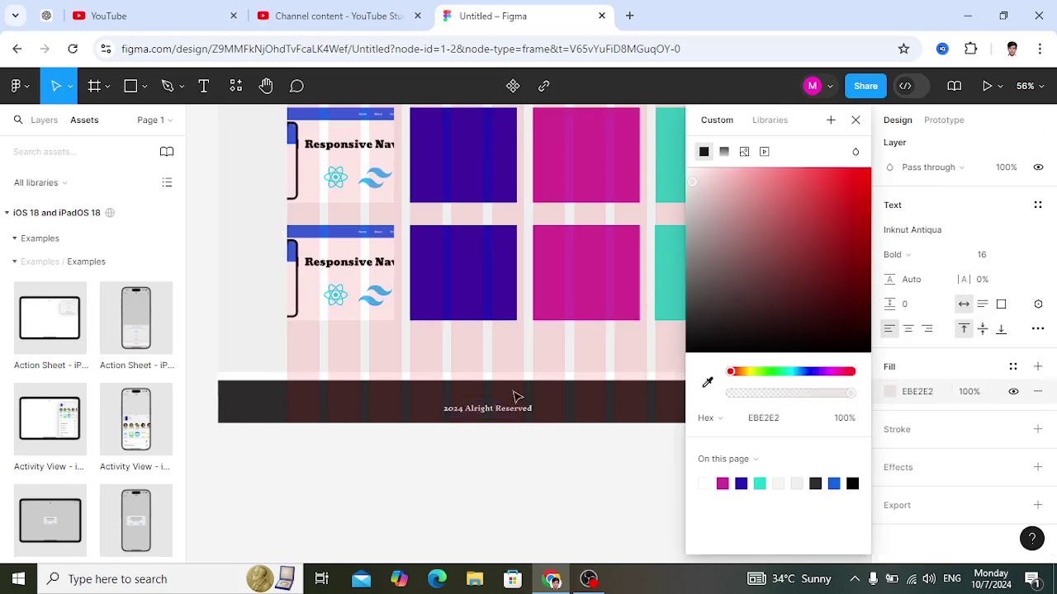
left_click(533, 410)
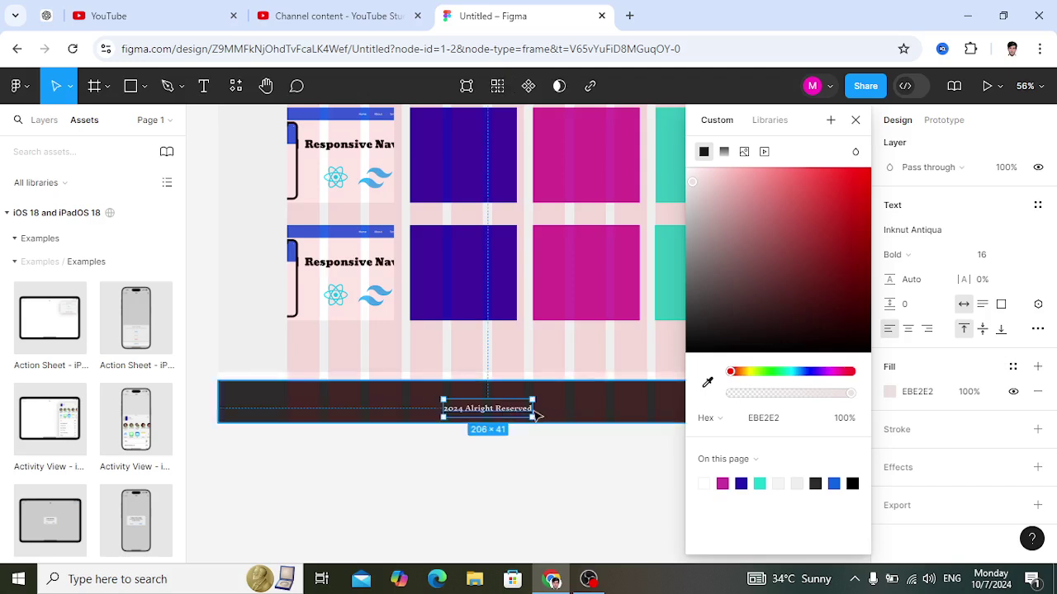
left_click_drag(533, 410, 562, 405)
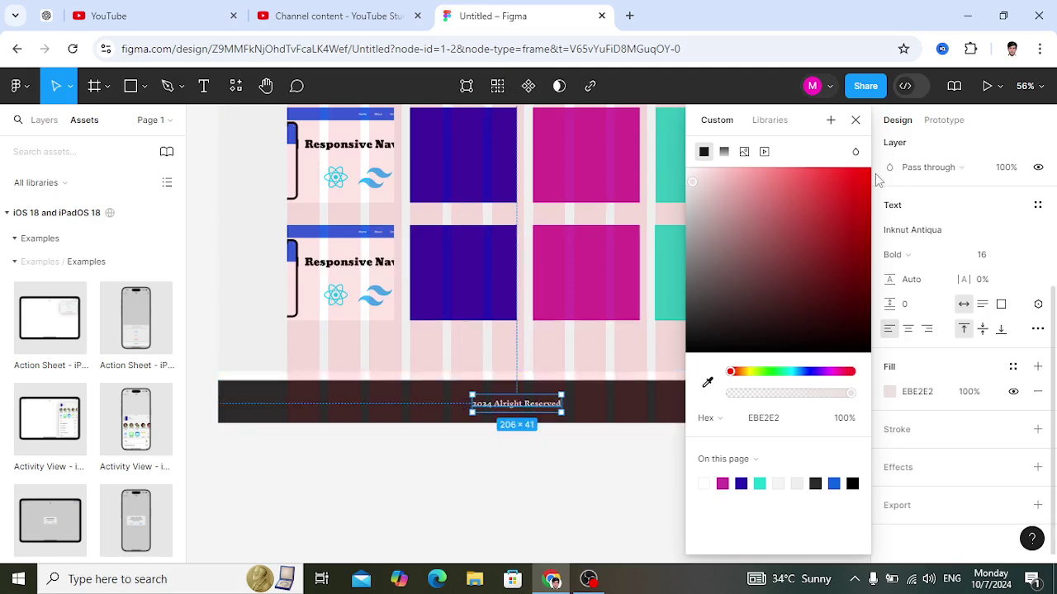
left_click(855, 119)
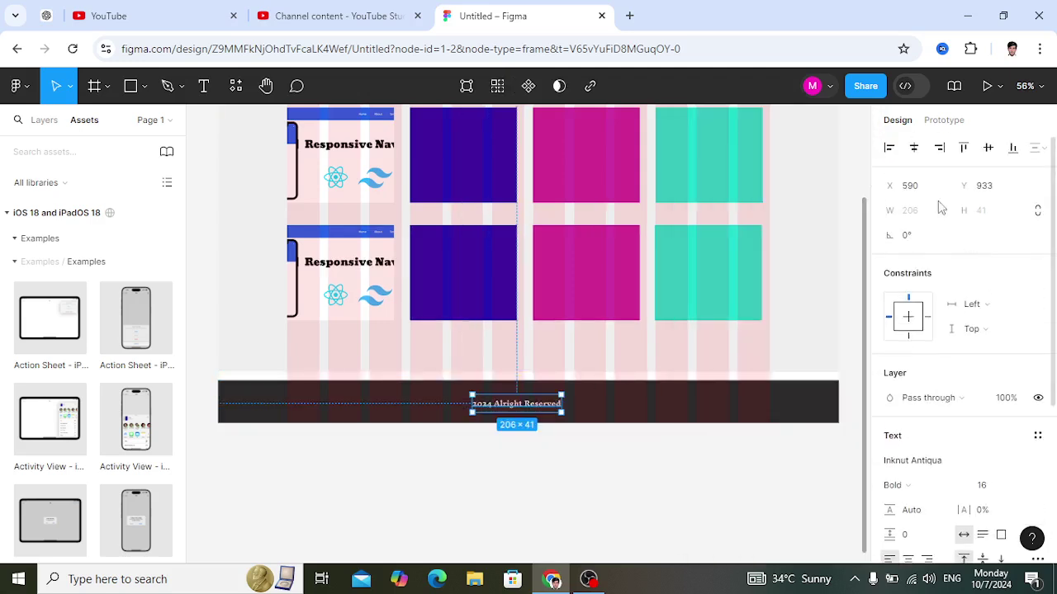
Align the '2024 Alright Reserved' text to the footer's horizontal centre at X 617.
left_click(914, 149)
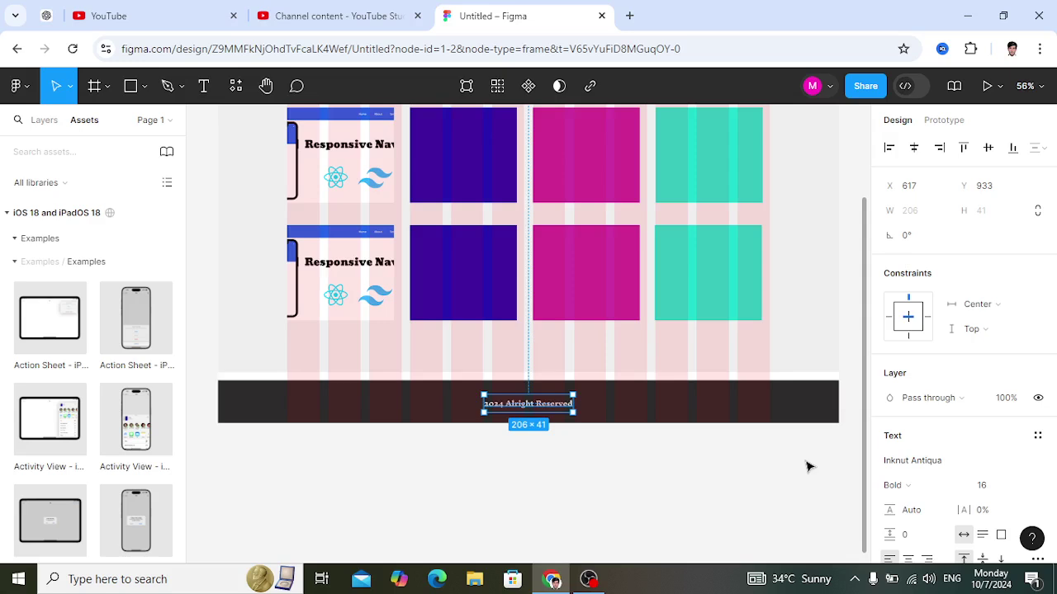
scroll(809, 465, "up", 5)
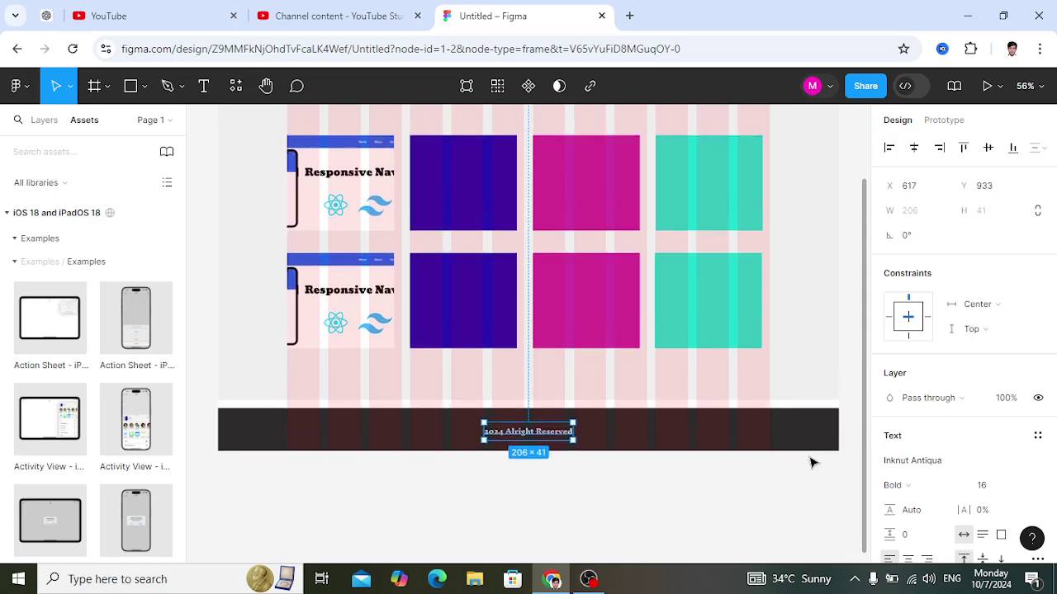
scroll(743, 346, "down", 1)
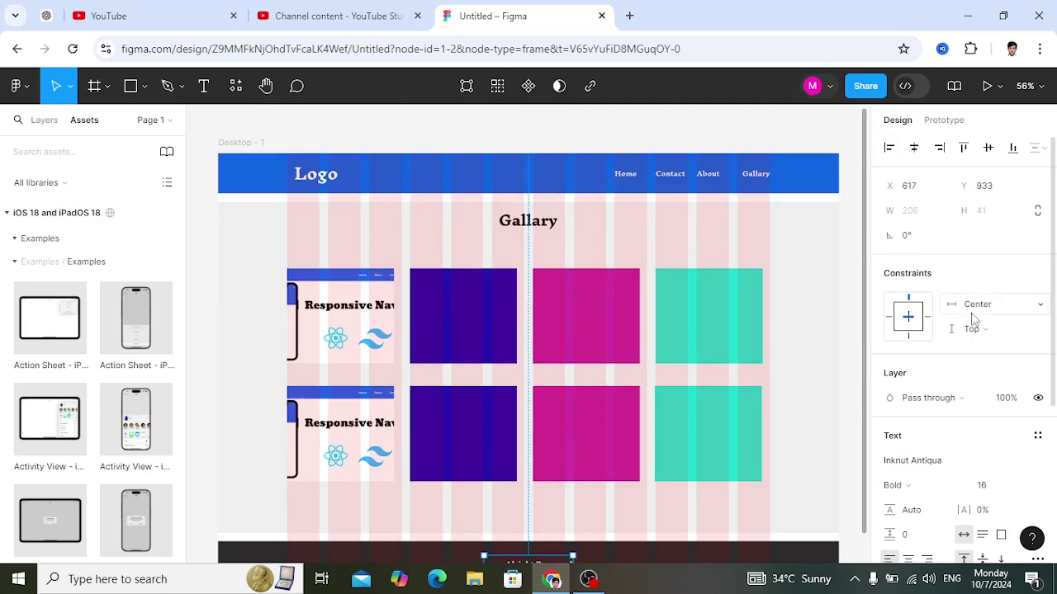
left_click(251, 144)
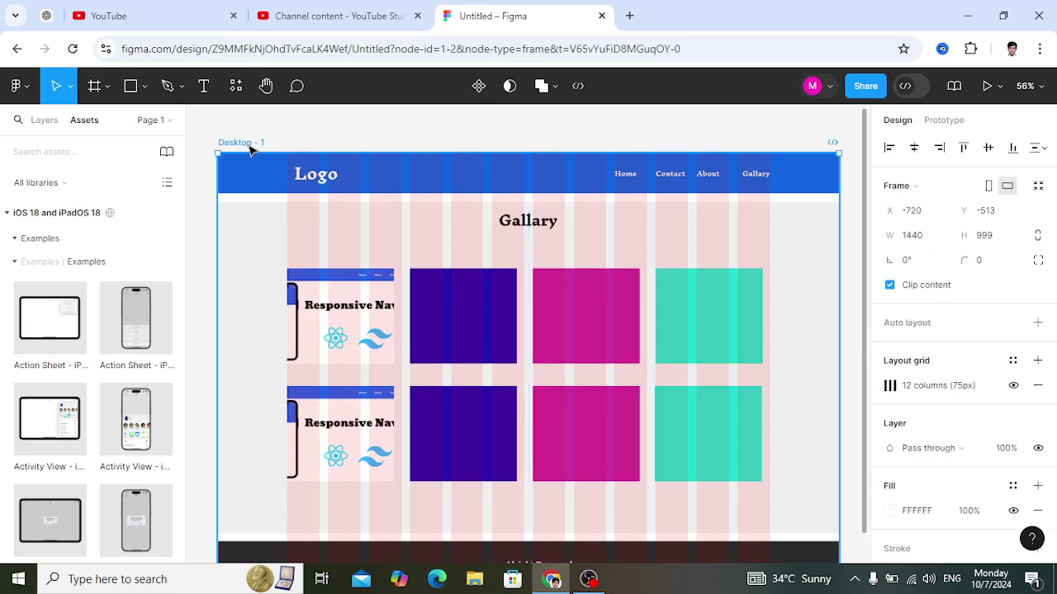
Delete the Desktop frame's 12-column layout grid and view the finished gallery page.
left_click(1039, 386)
scroll(578, 267, "down", 1)
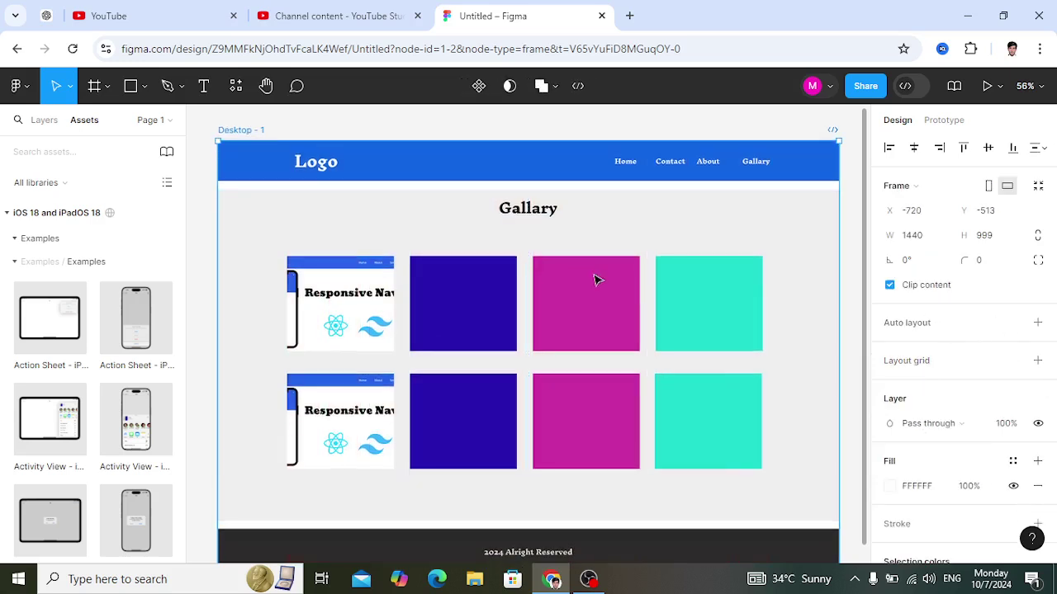
left_click(856, 280)
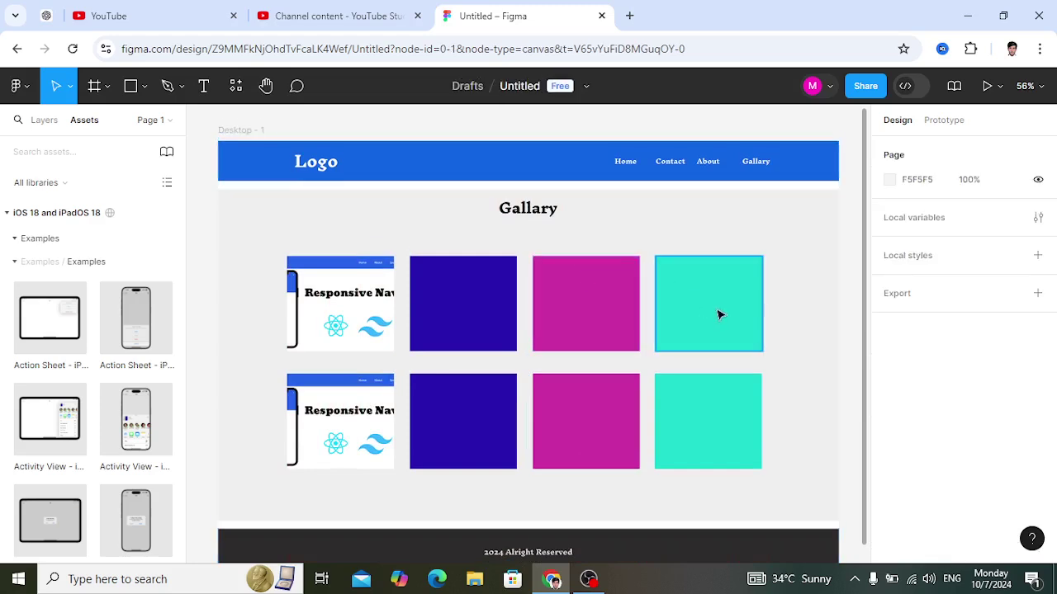
scroll(731, 388, "down", 1)
scroll(741, 421, "up", 1)
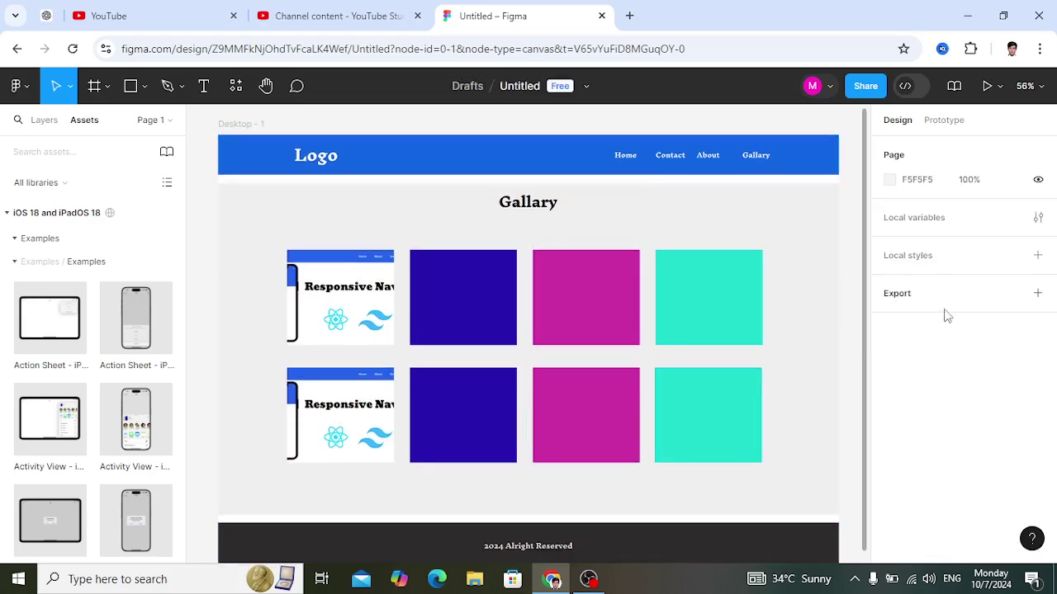